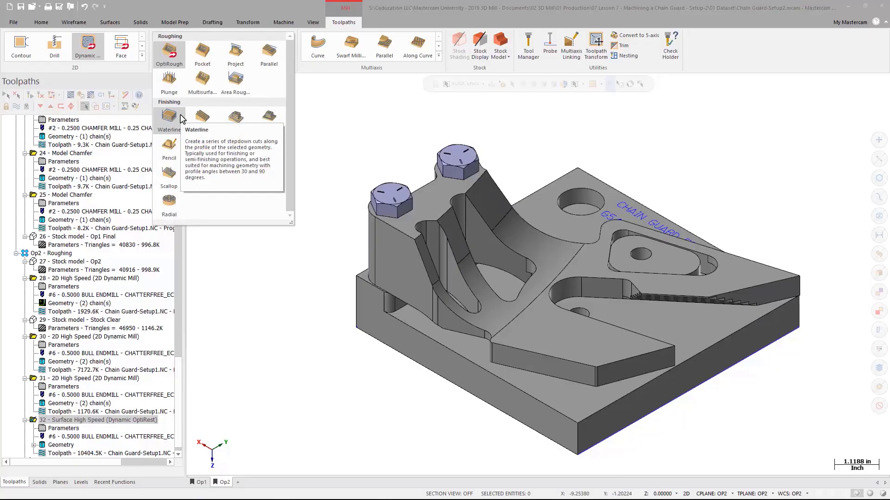
- Start a Waterline toolpath and set the machining geometry's wall and floor stock to 0
{"action": "left_click", "coordinate": [180, 118]}
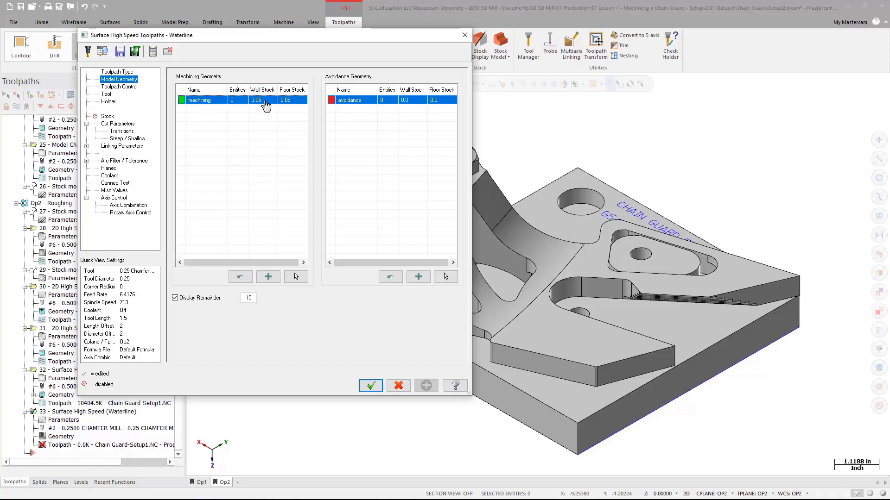
{"action": "left_click", "coordinate": [266, 106]}
{"action": "type", "text": "0000"}
{"action": "left_click", "coordinate": [293, 103]}
{"action": "type", "text": "0"}
{"action": "key", "text": "Return"}
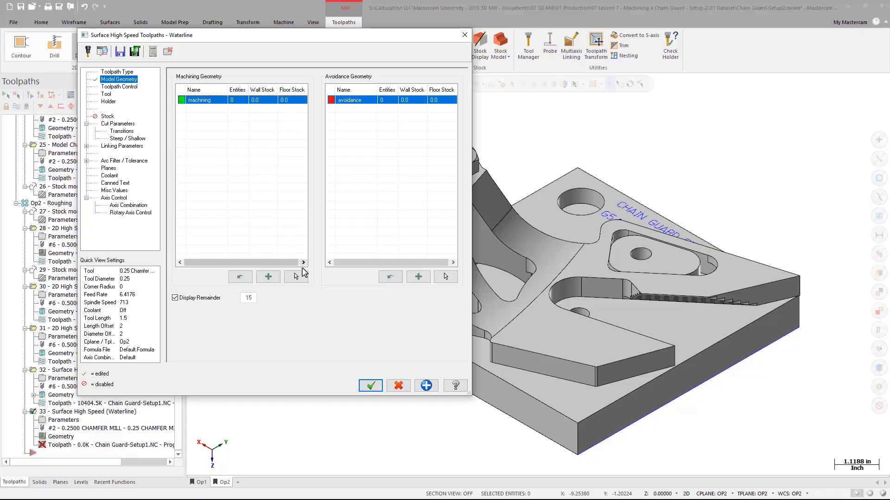
- Select the curved sloped wall faces between the bolts as the machining geometry
{"action": "left_click", "coordinate": [299, 277]}
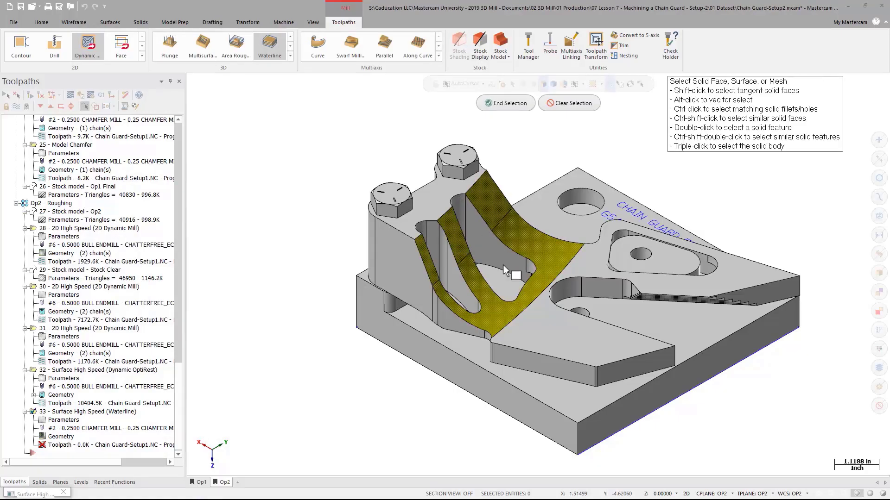
{"action": "left_click", "coordinate": [503, 265], "text": "shift"}
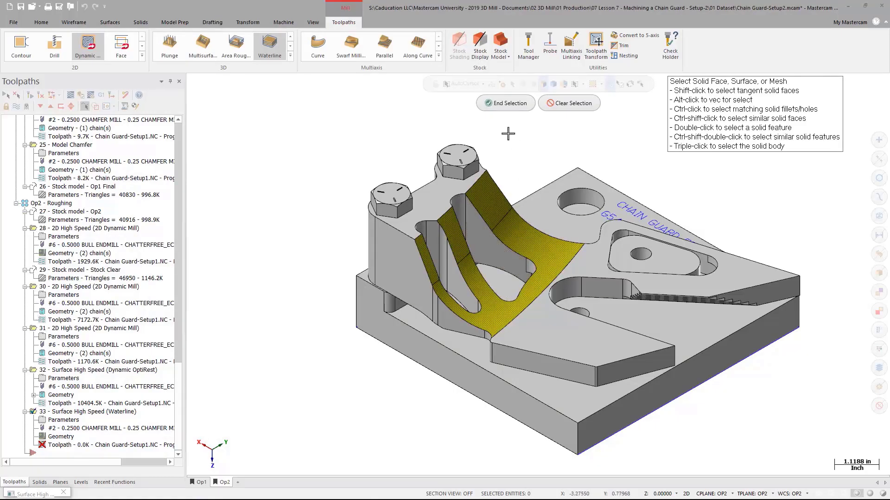
{"action": "left_click", "coordinate": [506, 104]}
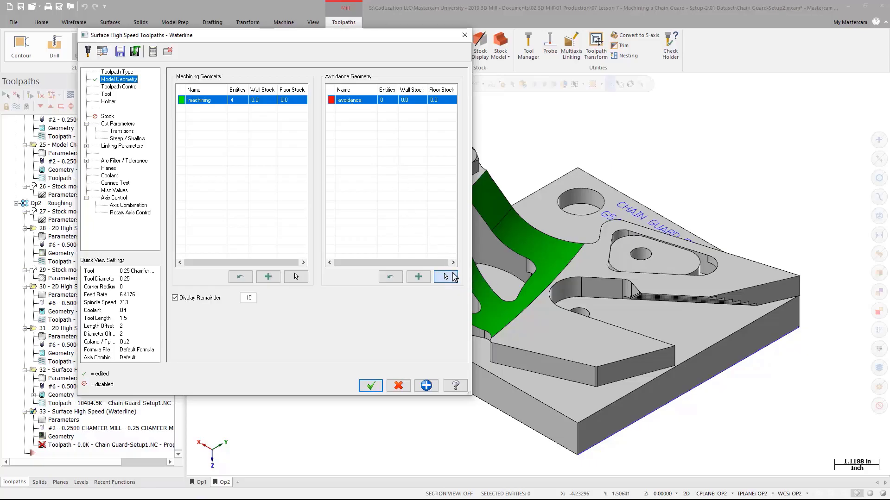
- Select both bolts and the surrounding top faces of the part as avoidance geometry
{"action": "left_click", "coordinate": [445, 276]}
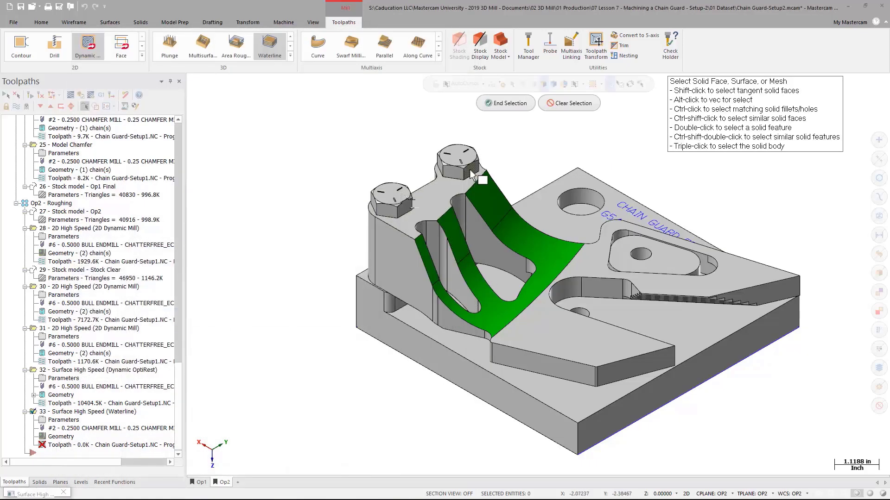
{"action": "triple_click", "coordinate": [471, 170]}
{"action": "triple_click", "coordinate": [403, 195]}
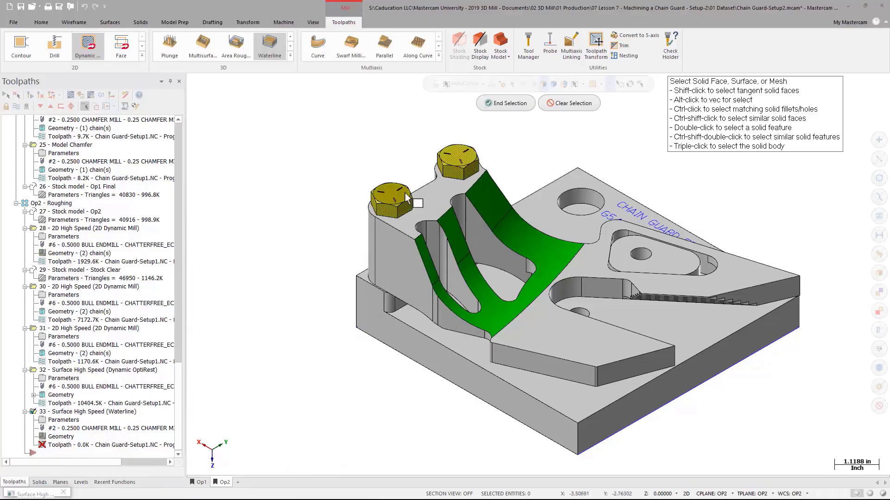
{"action": "left_click", "coordinate": [450, 204]}
{"action": "left_click", "coordinate": [597, 262]}
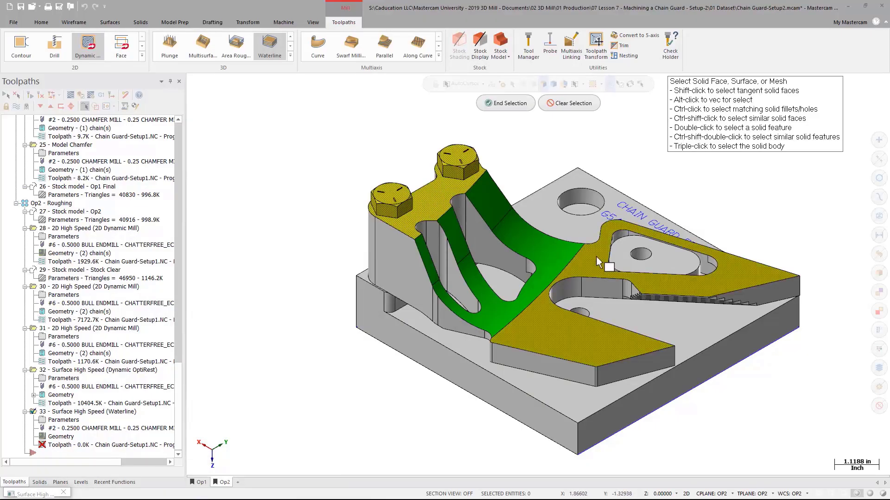
{"action": "left_click", "coordinate": [498, 103]}
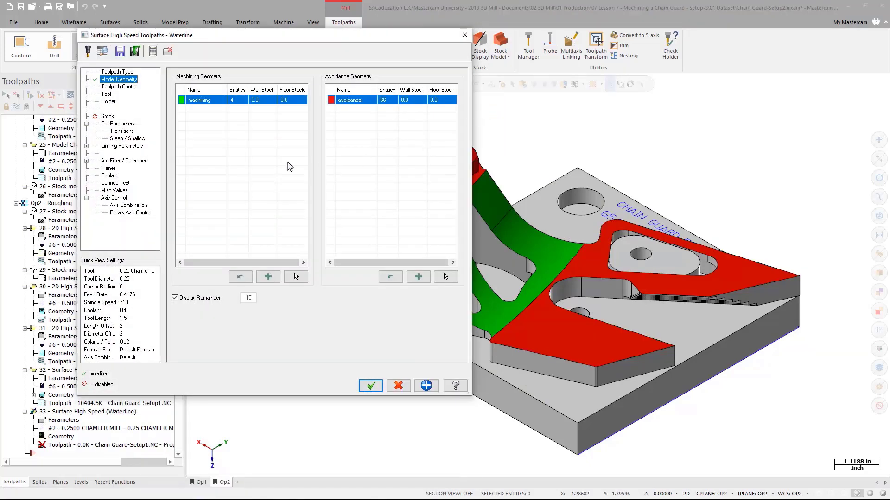
- Start choosing a containment boundary and make the Containment level 120 visible
{"action": "left_click", "coordinate": [121, 86]}
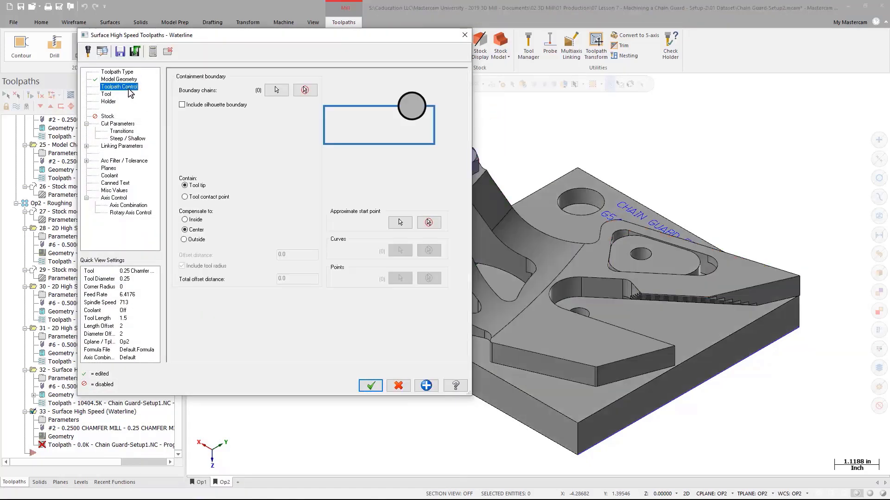
{"action": "left_click", "coordinate": [276, 91]}
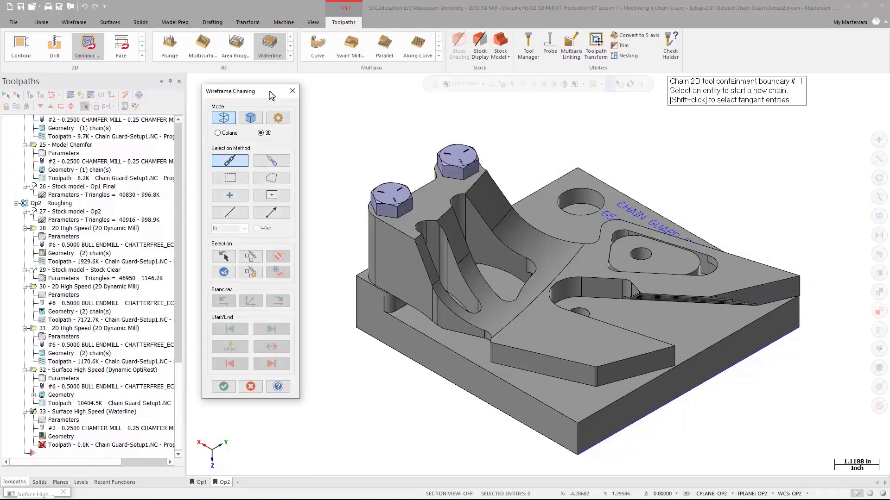
{"action": "left_click", "coordinate": [81, 483]}
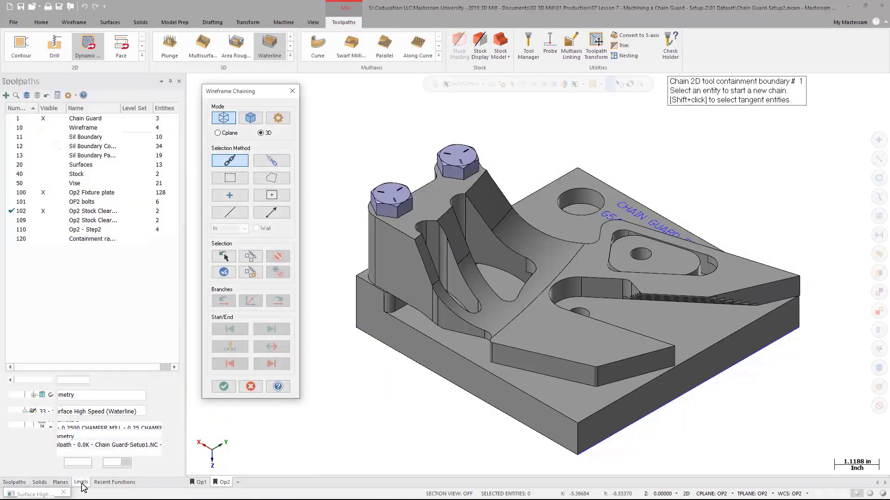
{"action": "left_click", "coordinate": [54, 146]}
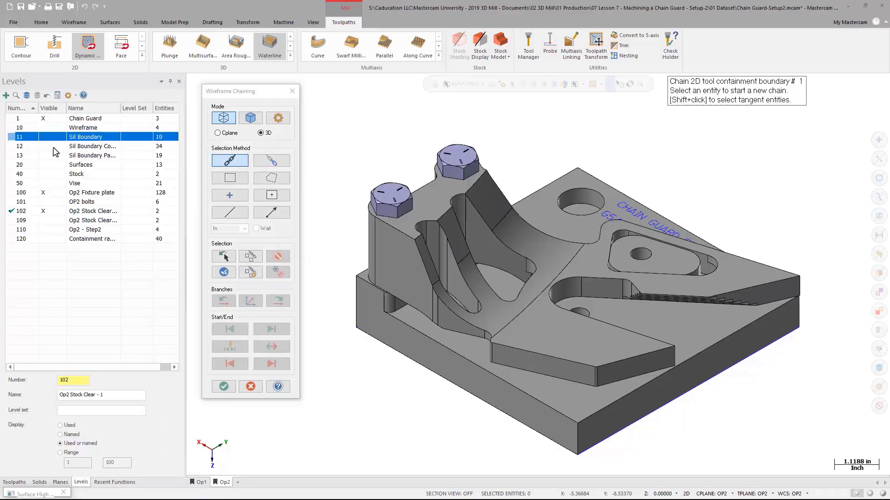
{"action": "left_click", "coordinate": [53, 148]}
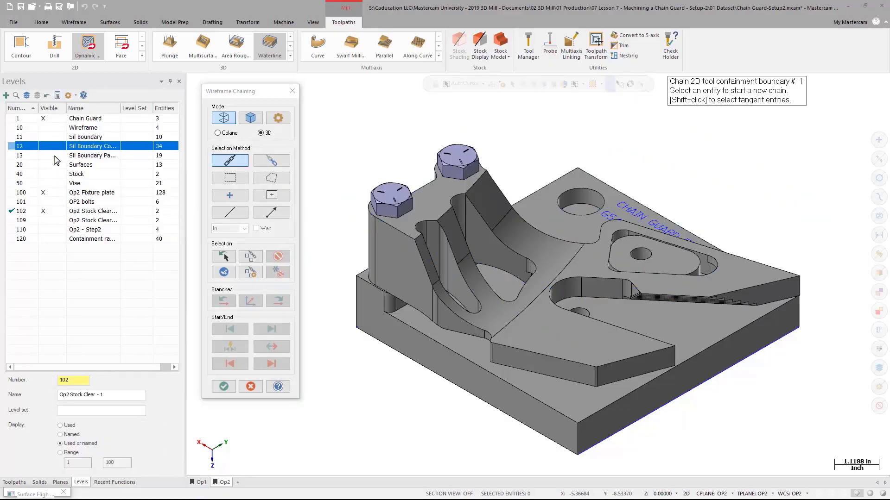
{"action": "left_click", "coordinate": [54, 157]}
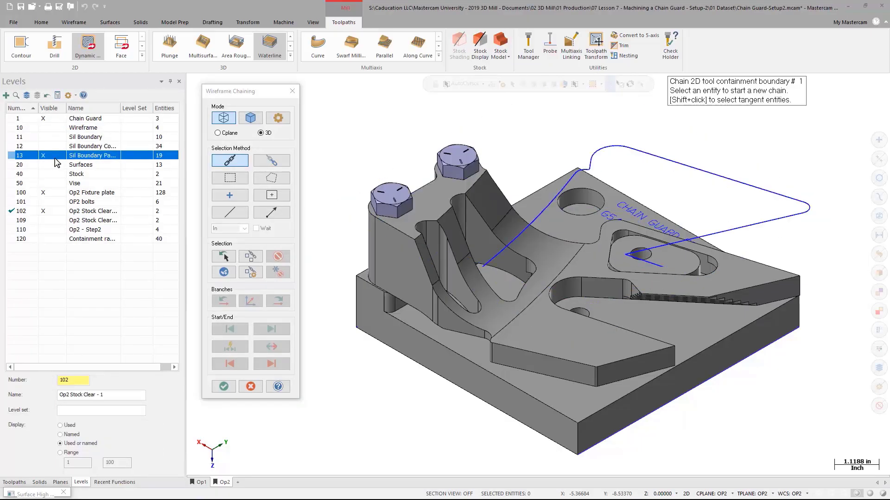
{"action": "left_click", "coordinate": [54, 156]}
{"action": "left_click", "coordinate": [53, 239]}
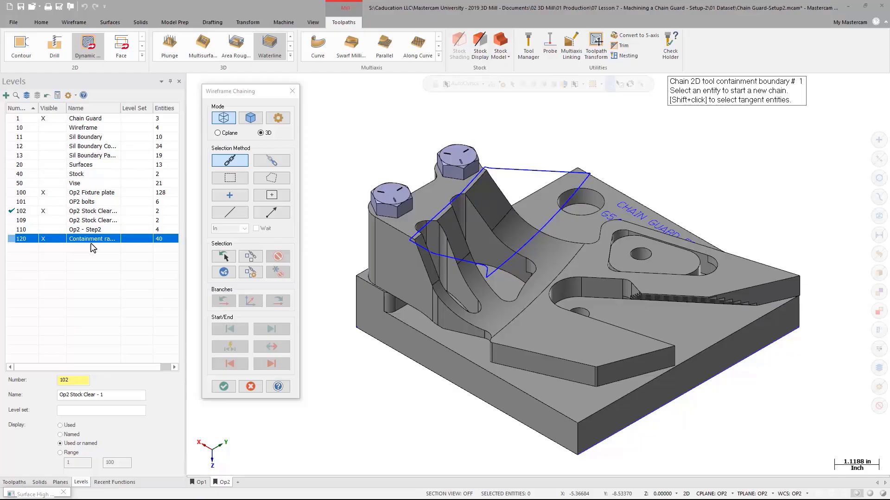
- Chain the containment rectangle over the curved walls as the boundary, contained at the tool contact point
{"action": "mouse_move", "coordinate": [496, 260]}
{"action": "middle_mouse_down"}
{"action": "mouse_move", "coordinate": [495, 322]}
{"action": "mouse_move", "coordinate": [493, 263]}
{"action": "middle_mouse_up"}
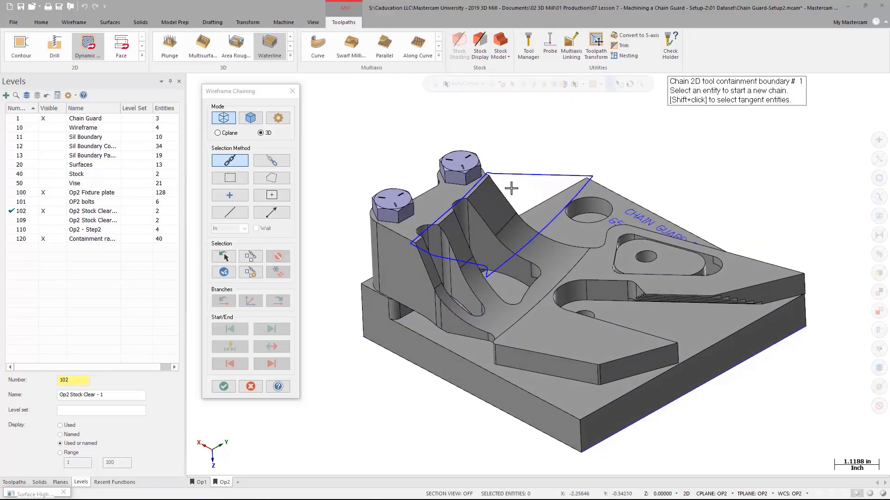
{"action": "scroll", "coordinate": [512, 186], "scroll_direction": "up", "scroll_amount": 1}
{"action": "left_click", "coordinate": [519, 173]}
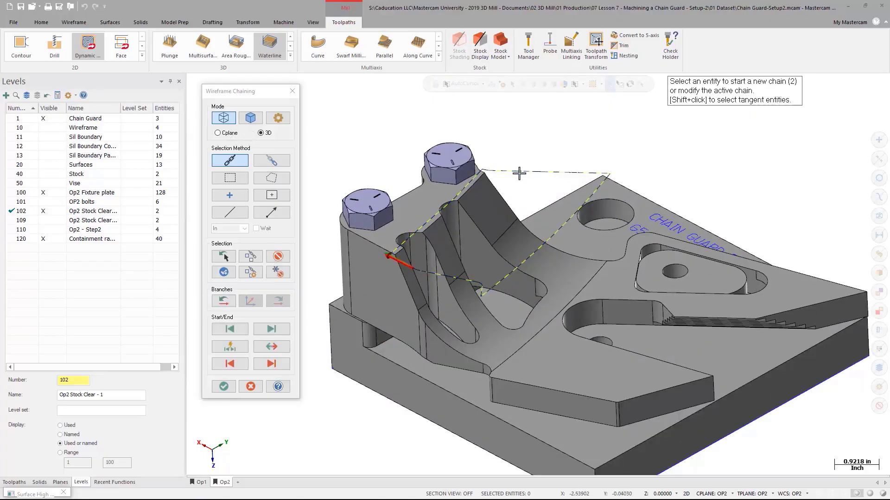
{"action": "left_click", "coordinate": [224, 386]}
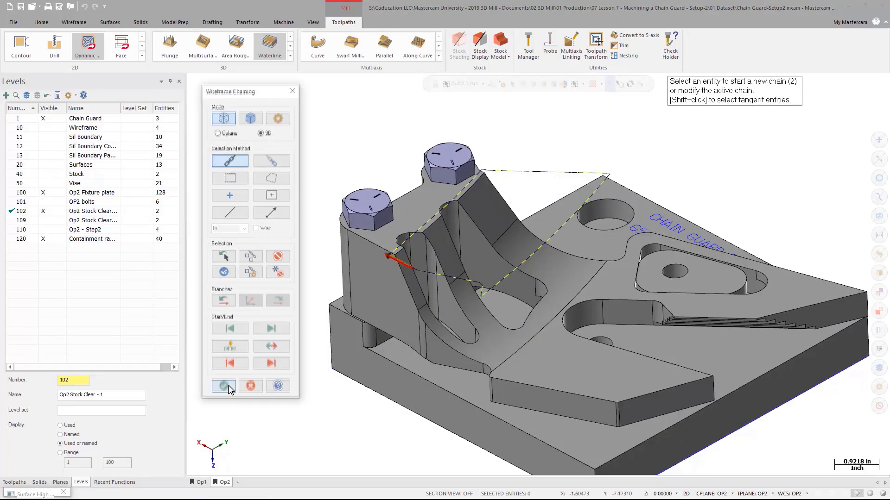
{"action": "left_click", "coordinate": [226, 387]}
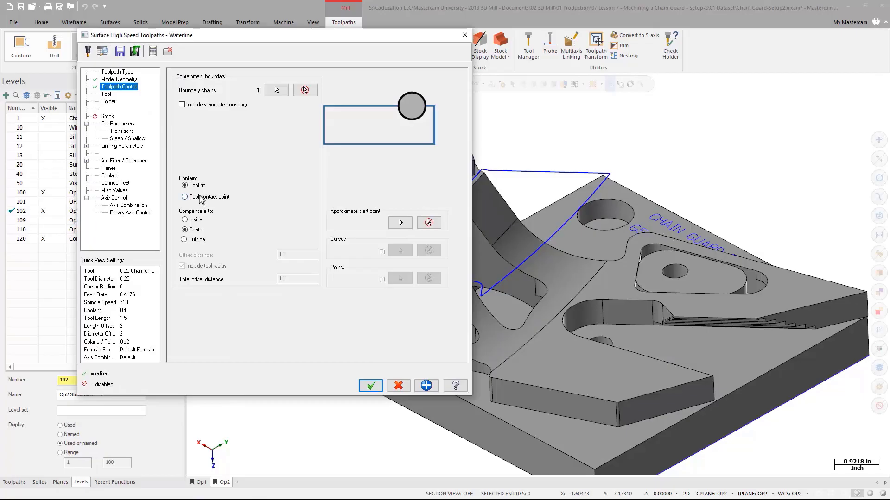
{"action": "left_click", "coordinate": [200, 196]}
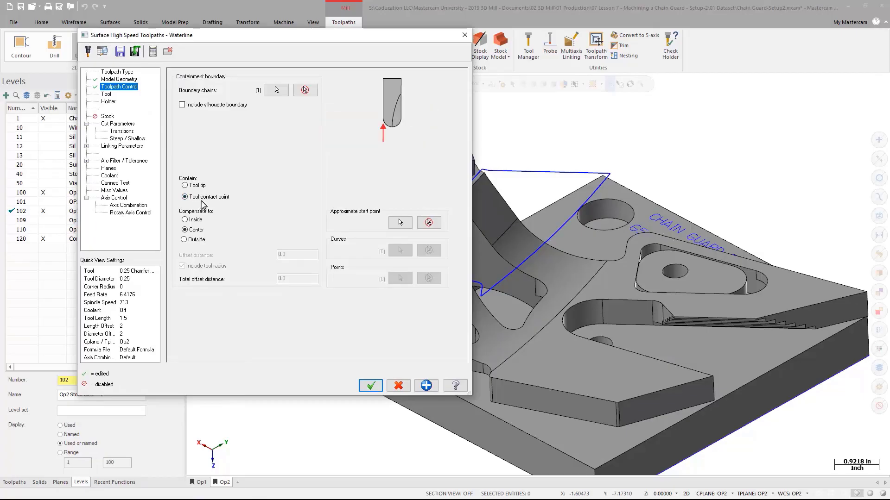
- Select the 3/8 Ball tool and enter the comment Waterline
{"action": "left_click", "coordinate": [106, 95]}
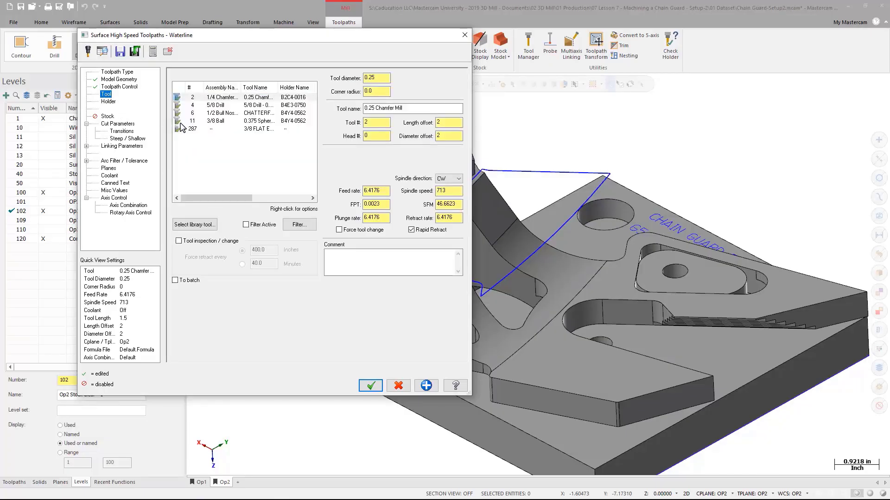
{"action": "left_click", "coordinate": [214, 123]}
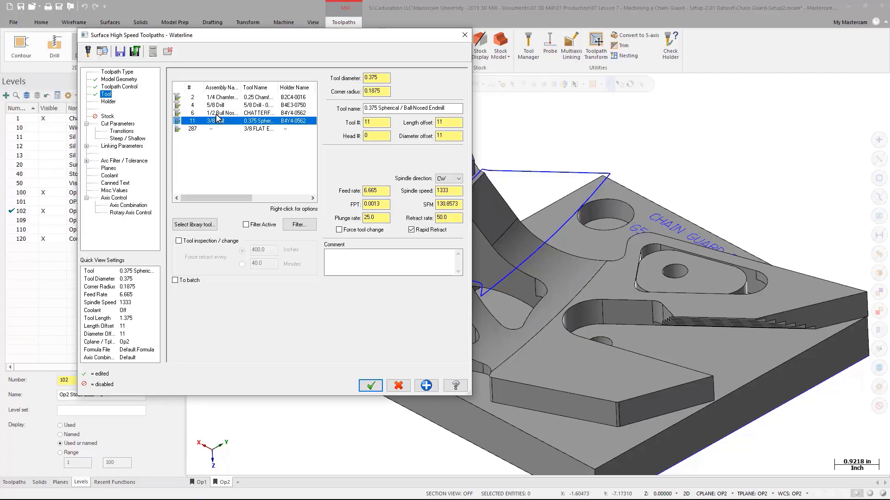
{"action": "left_click", "coordinate": [351, 264]}
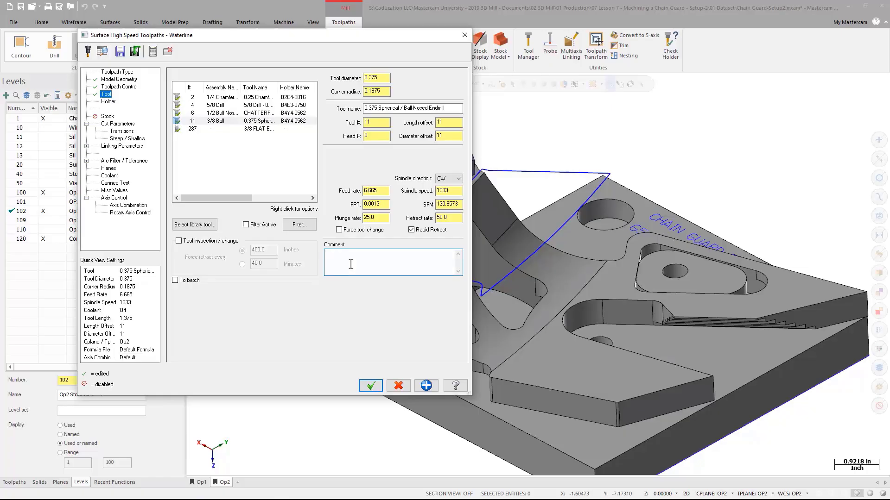
{"action": "type", "text": "Waterline"}
- Set the cut parameters' stepdown to 0.075 and turn off Add cuts
{"action": "left_click", "coordinate": [117, 124]}
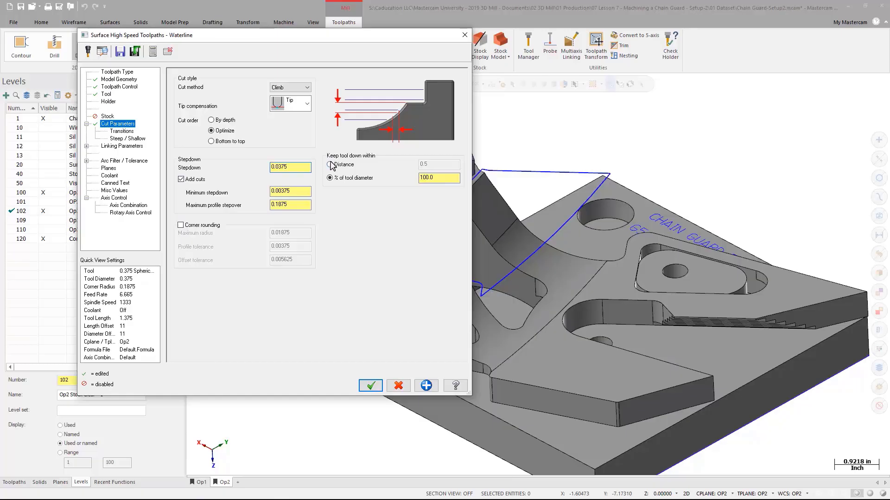
{"action": "key", "text": "Delete"}
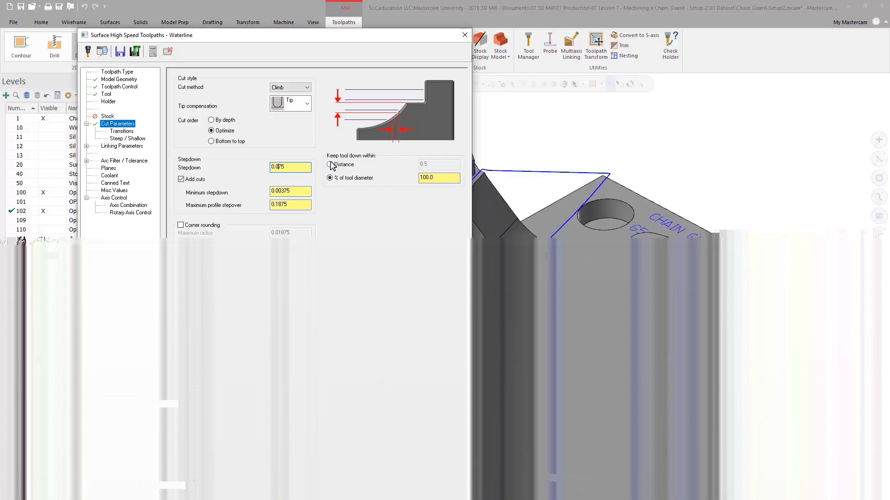
{"action": "left_click", "coordinate": [181, 179]}
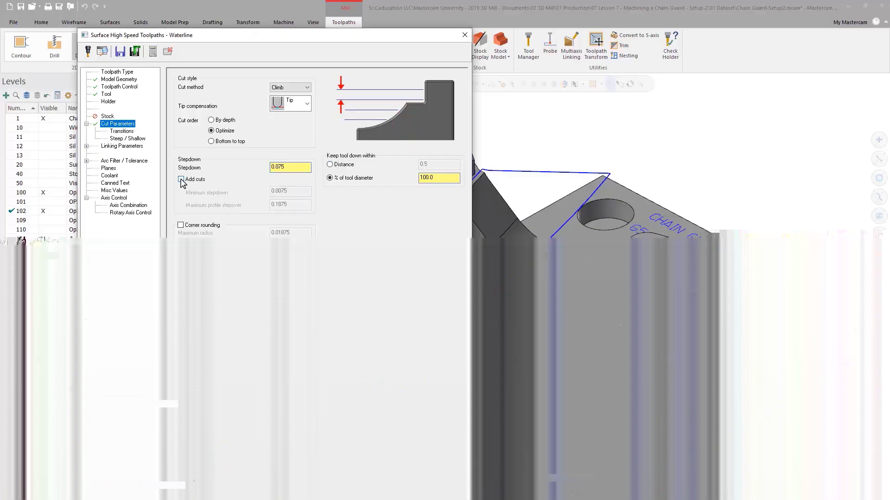
- Enable a maximum Z depth on the Steep/Shallow page and pick it from a point on the part
{"action": "left_click", "coordinate": [125, 134]}
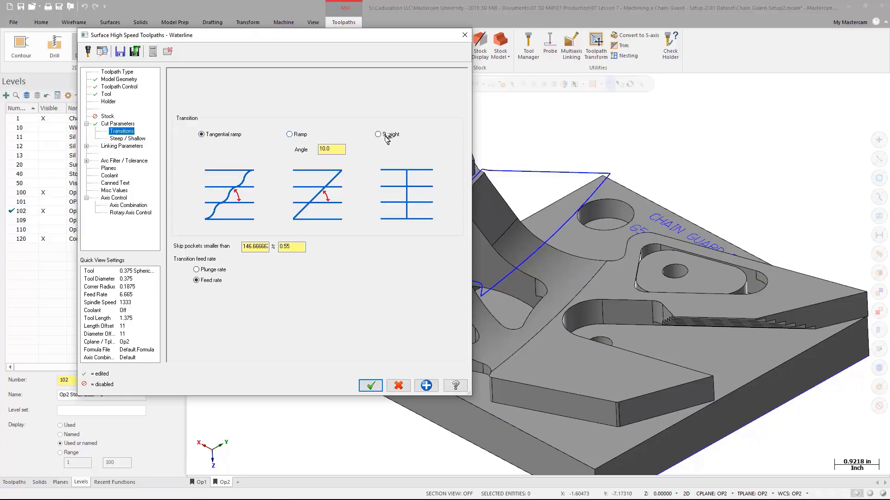
{"action": "left_click", "coordinate": [133, 139]}
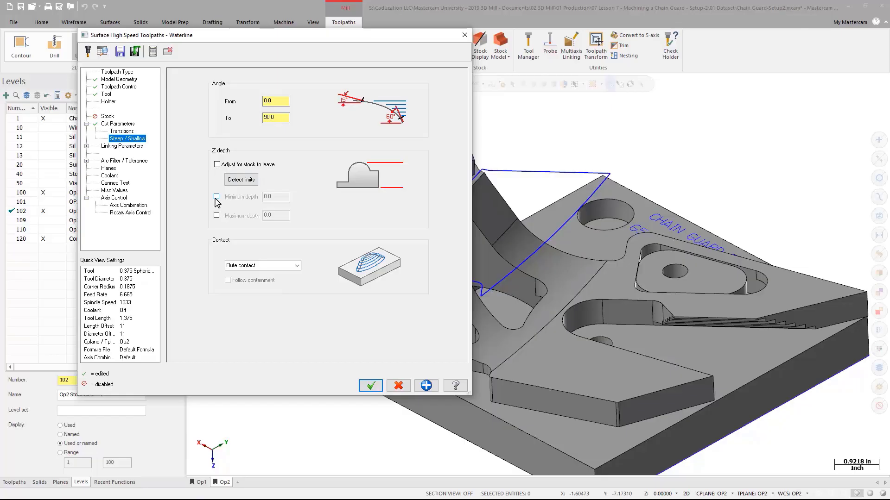
{"action": "left_click", "coordinate": [216, 215]}
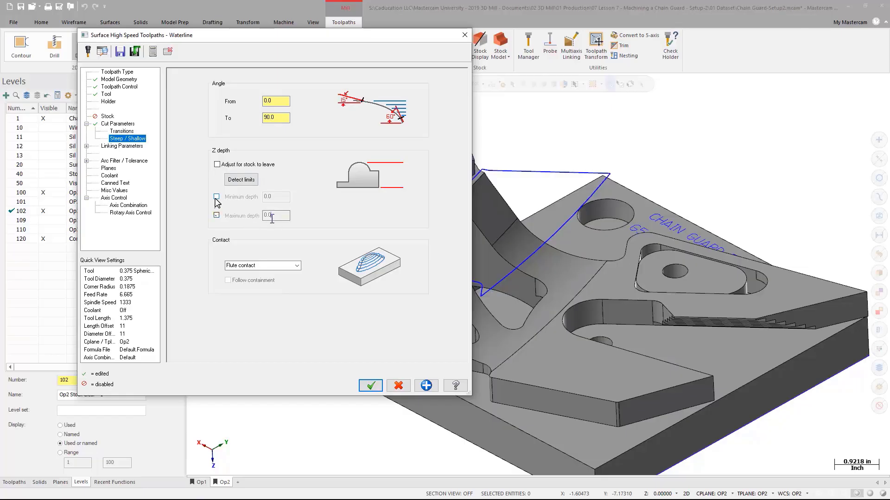
{"action": "left_click", "coordinate": [253, 217]}
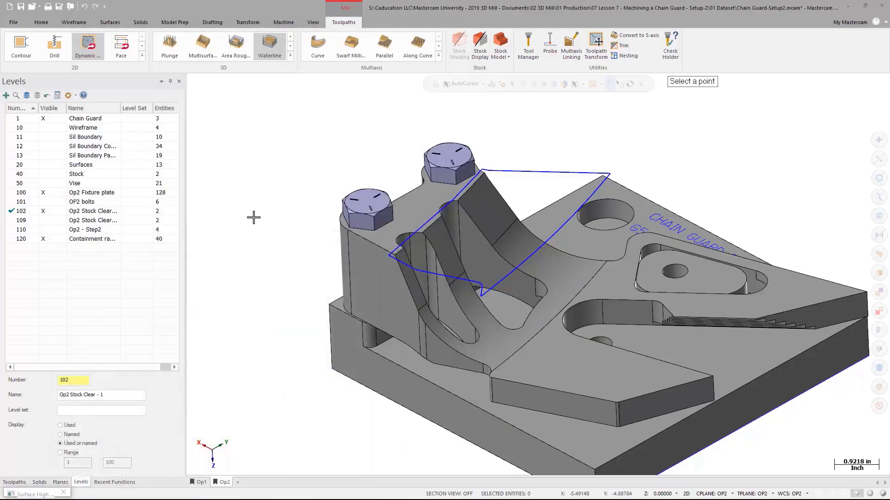
{"action": "left_click", "coordinate": [329, 287]}
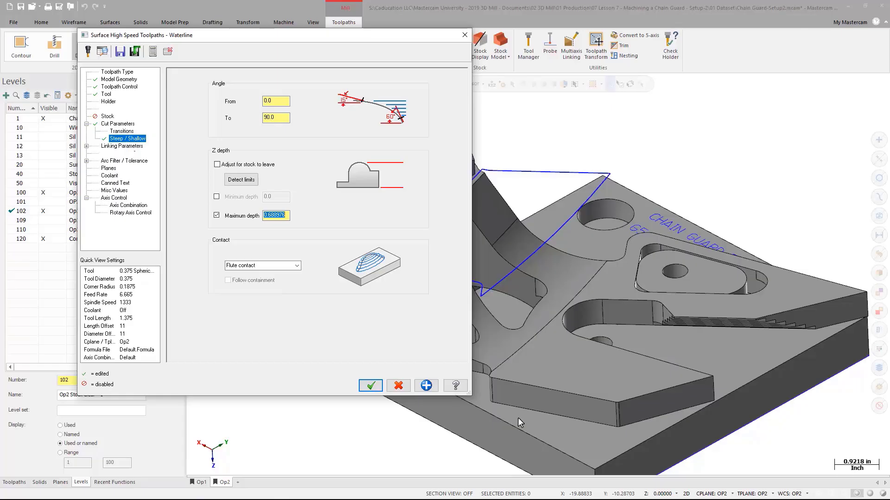
- Set the clearance plane by picking a point on top of a bolt, then accept the toolpath
{"action": "left_click", "coordinate": [122, 146]}
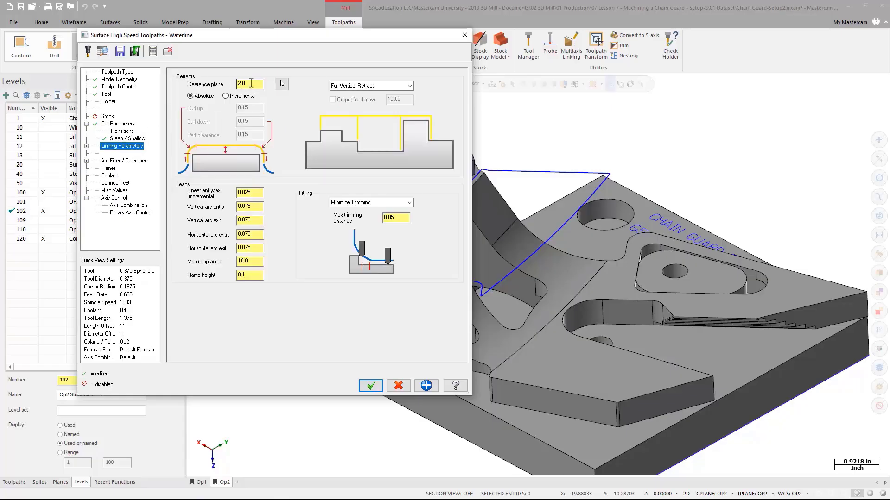
{"action": "type", "text": ".125"}
{"action": "left_click", "coordinate": [282, 84]}
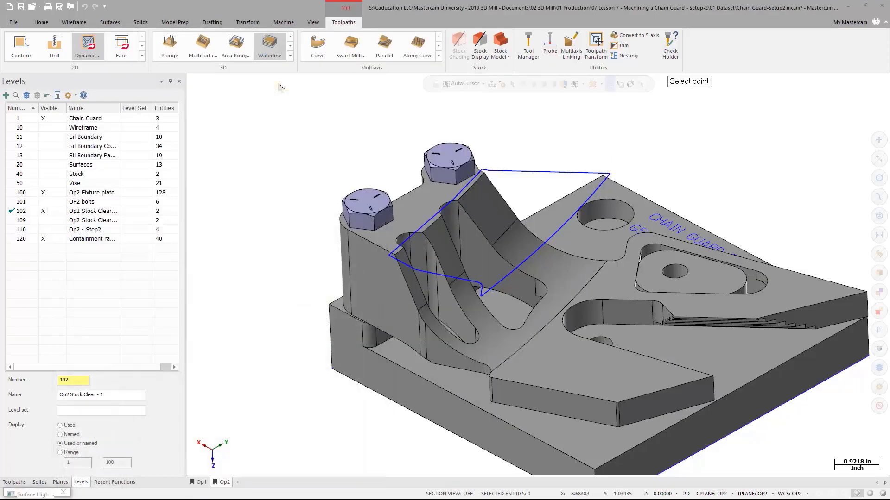
{"action": "left_click", "coordinate": [462, 158]}
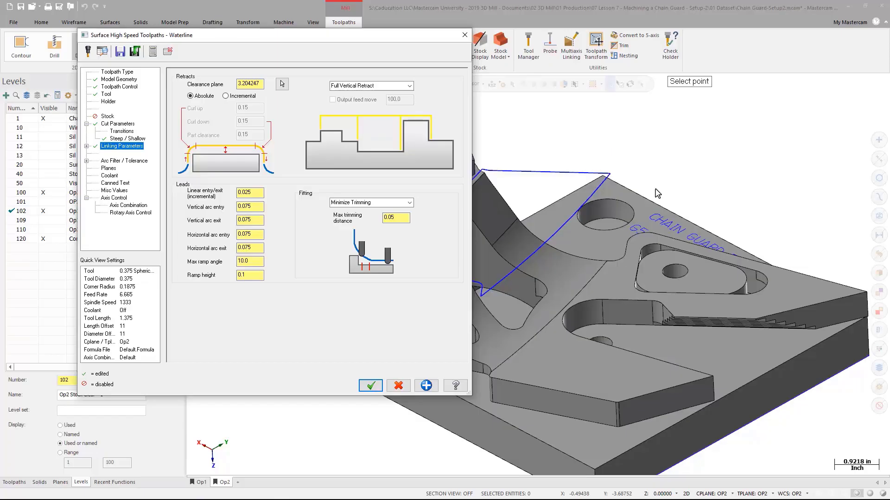
{"action": "left_click", "coordinate": [371, 386]}
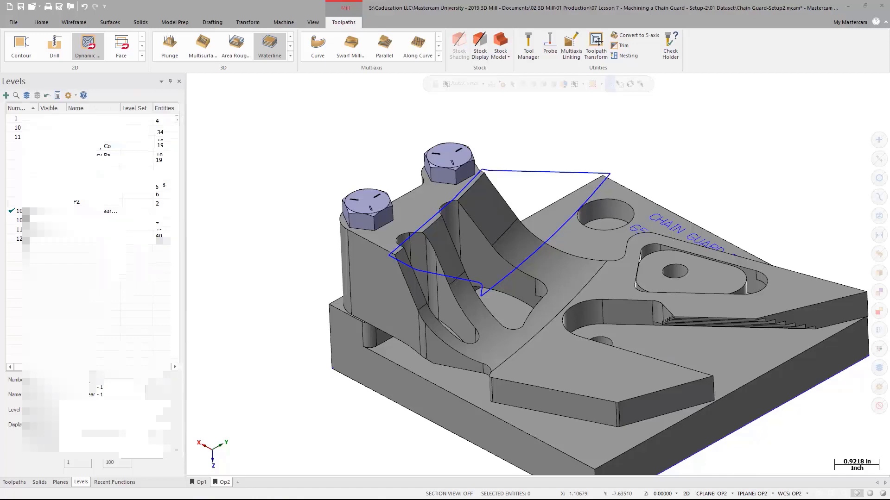
- Switch to the toolpath list and inspect the generated Waterline toolpath along the curved walls and around the bolts
{"action": "left_click", "coordinate": [21, 484]}
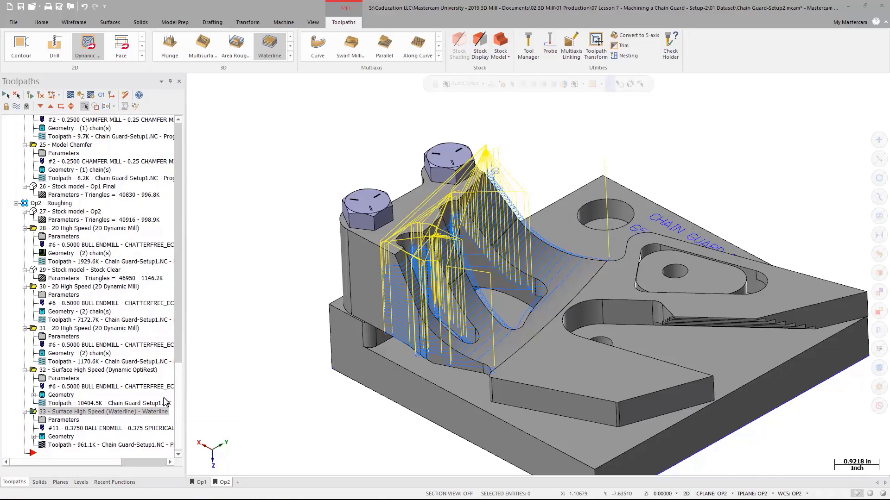
{"action": "middle_click_drag", "start_coordinate": [334, 383], "coordinate": [301, 416]}
{"action": "scroll", "coordinate": [301, 416], "scroll_direction": "up", "scroll_amount": 3}
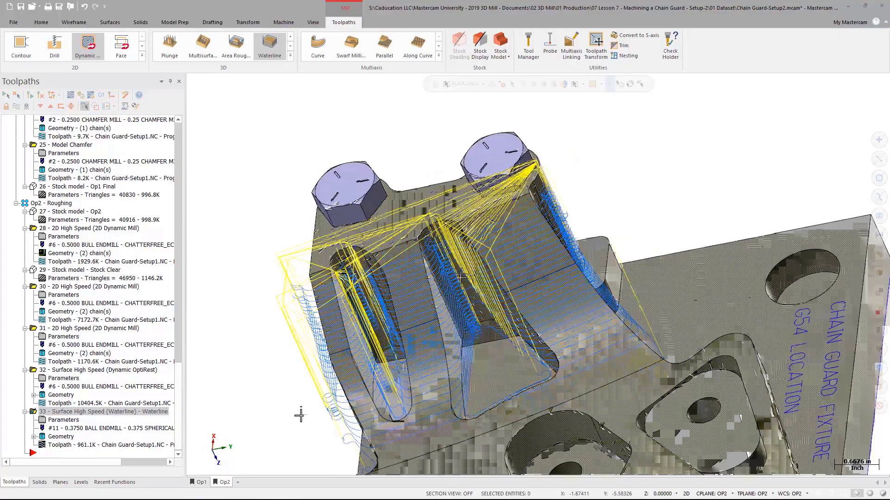
{"action": "middle_click_drag", "start_coordinate": [461, 277], "coordinate": [464, 257]}
{"action": "scroll", "coordinate": [403, 276], "scroll_direction": "up", "scroll_amount": 5}
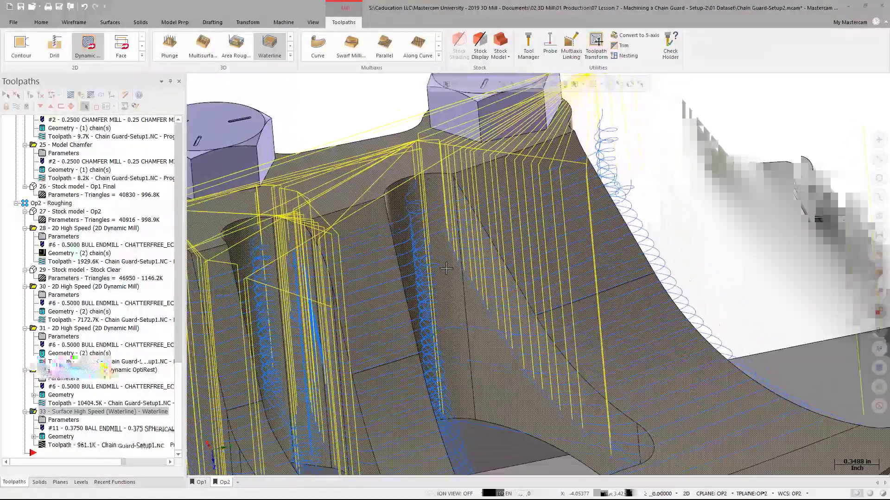
{"action": "scroll", "coordinate": [464, 257], "scroll_direction": "down", "scroll_amount": 2}
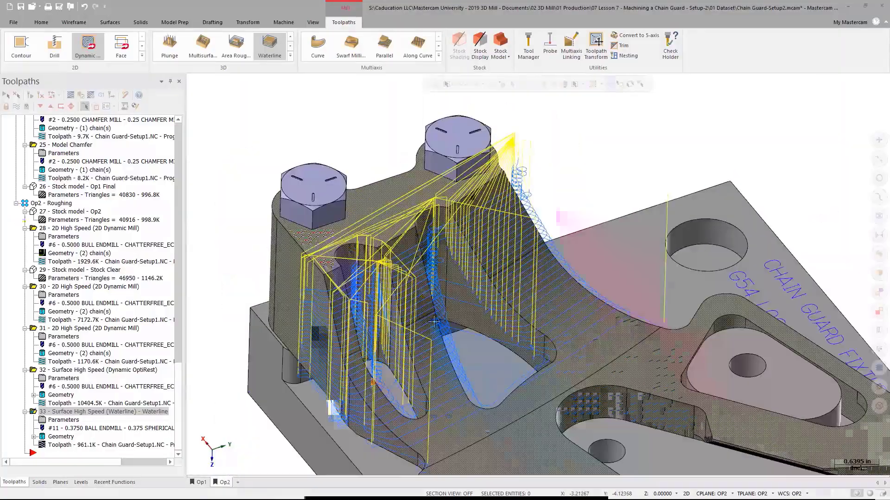
{"action": "middle_click_drag", "start_coordinate": [297, 250], "coordinate": [305, 243]}
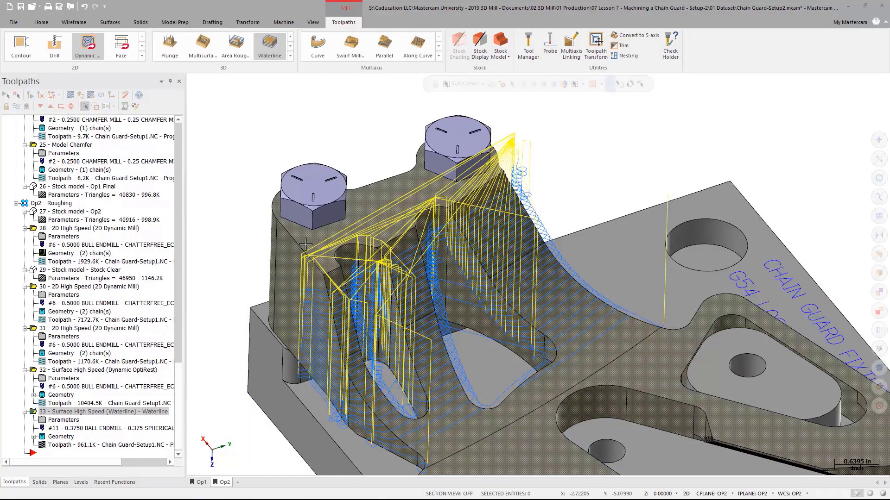
- Reopen the Waterline parameters and rechain the containment boundary in solid 3D mode, starting from an edge near the part's front
{"action": "left_click", "coordinate": [65, 421]}
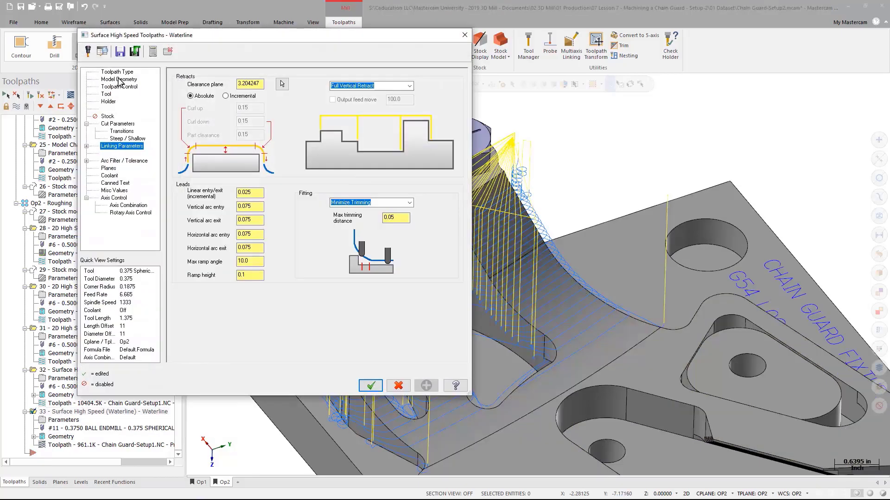
{"action": "left_click", "coordinate": [124, 87]}
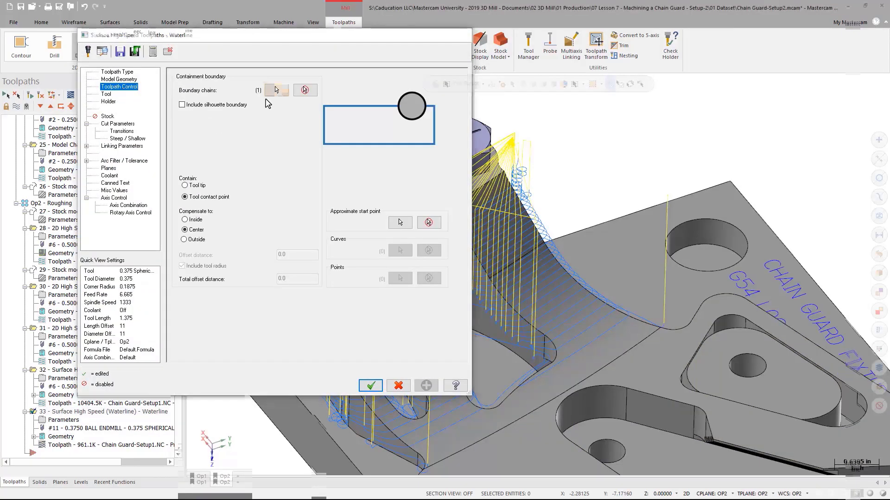
{"action": "left_click", "coordinate": [276, 90]}
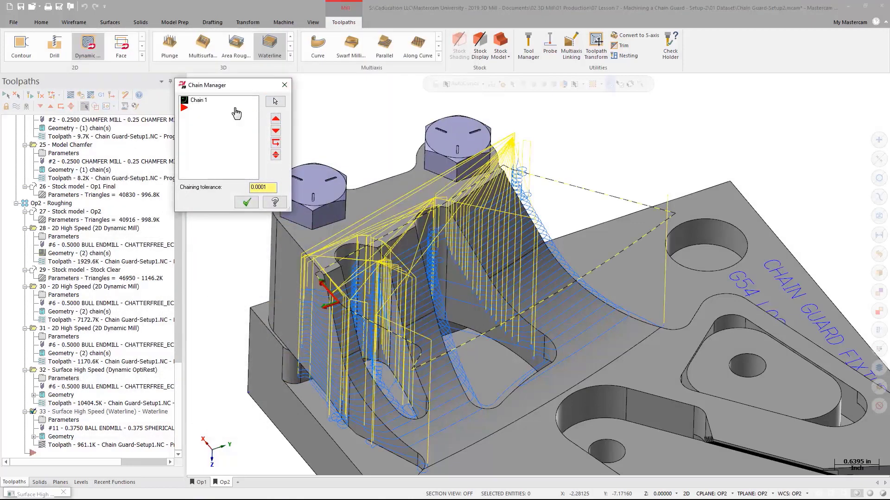
{"action": "right_click", "coordinate": [220, 100]}
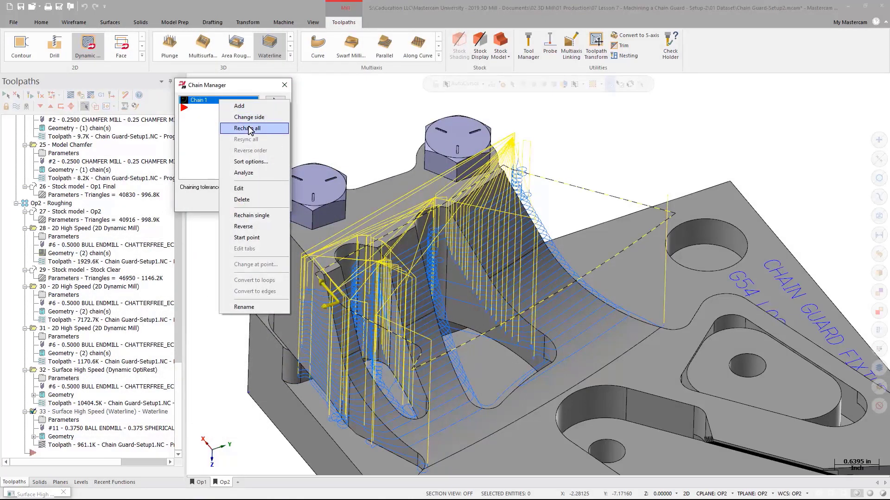
{"action": "left_click", "coordinate": [250, 129]}
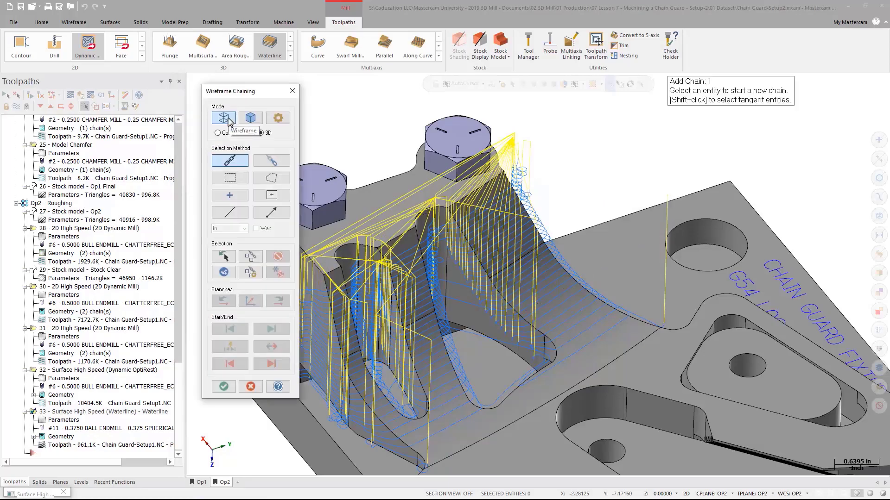
{"action": "left_click", "coordinate": [250, 119]}
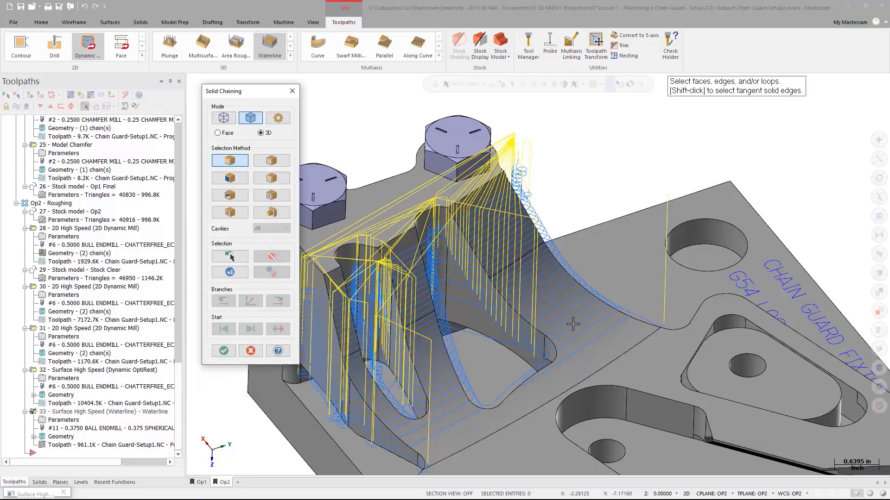
{"action": "left_click", "coordinate": [426, 464]}
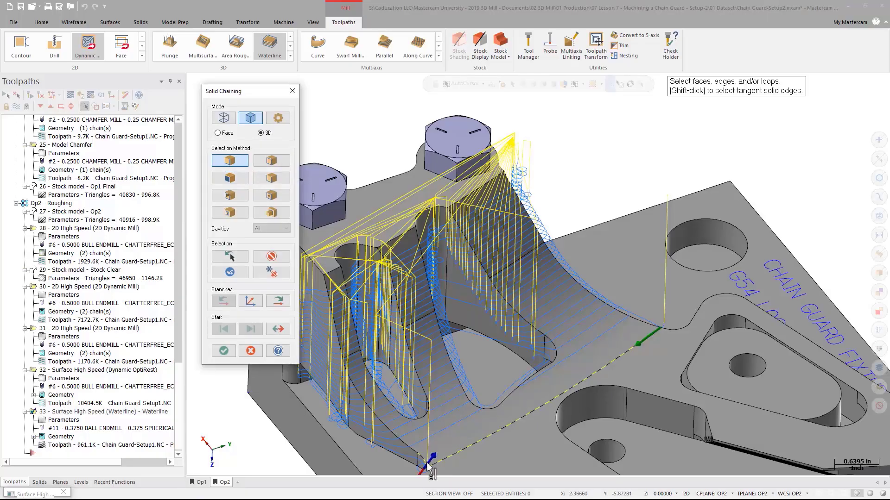
- Step the boundary chain through its next branches along the wall edges and accept the chain
{"action": "scroll", "coordinate": [419, 467], "scroll_direction": "up", "scroll_amount": 2}
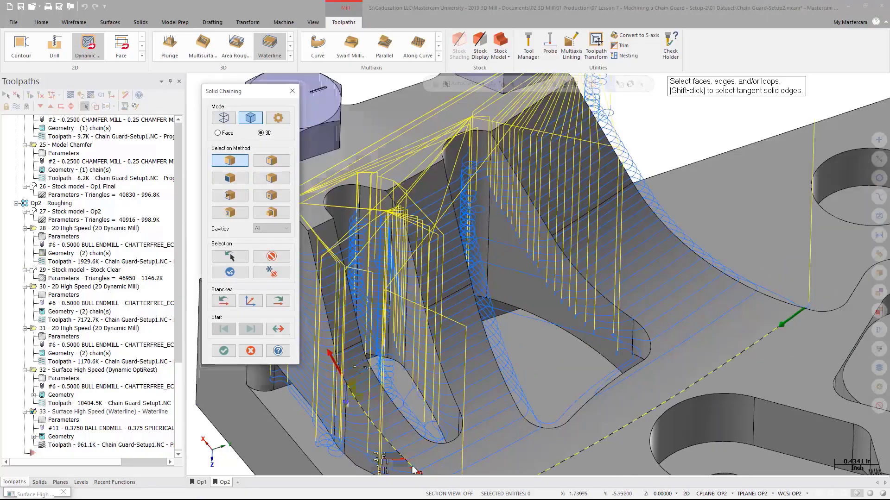
{"action": "scroll", "coordinate": [332, 388], "scroll_direction": "up", "scroll_amount": 4}
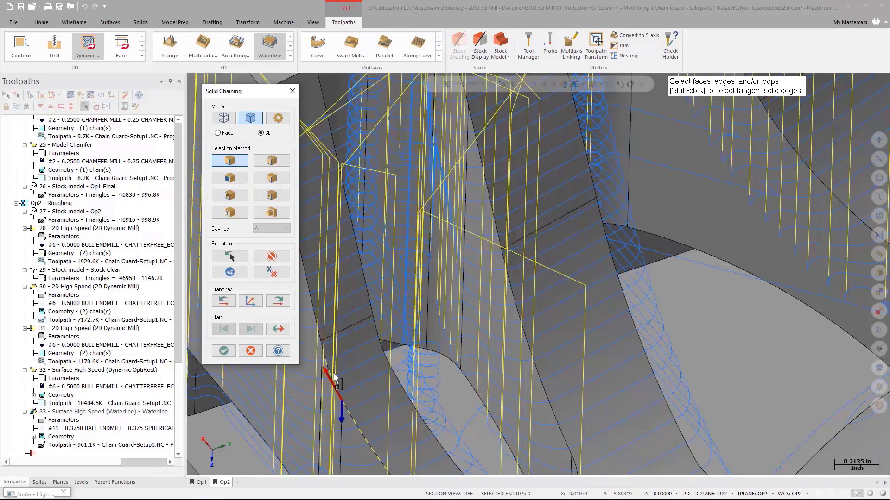
{"action": "left_click", "coordinate": [280, 302]}
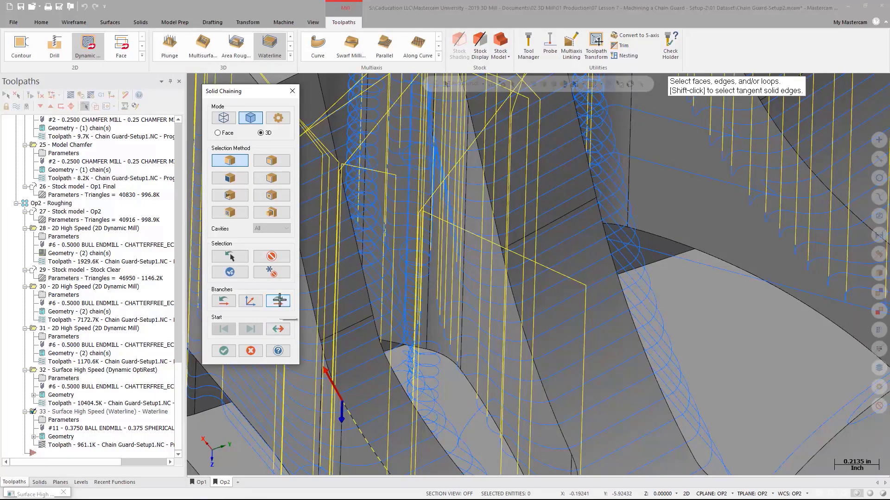
{"action": "scroll", "coordinate": [416, 382], "scroll_direction": "down", "scroll_amount": 2}
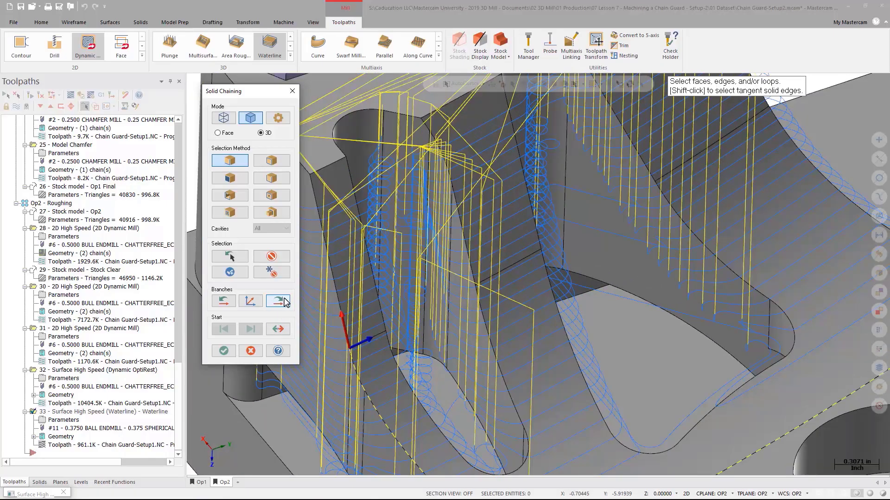
{"action": "left_click", "coordinate": [285, 299]}
{"action": "scroll", "coordinate": [336, 199], "scroll_direction": "up", "scroll_amount": 1}
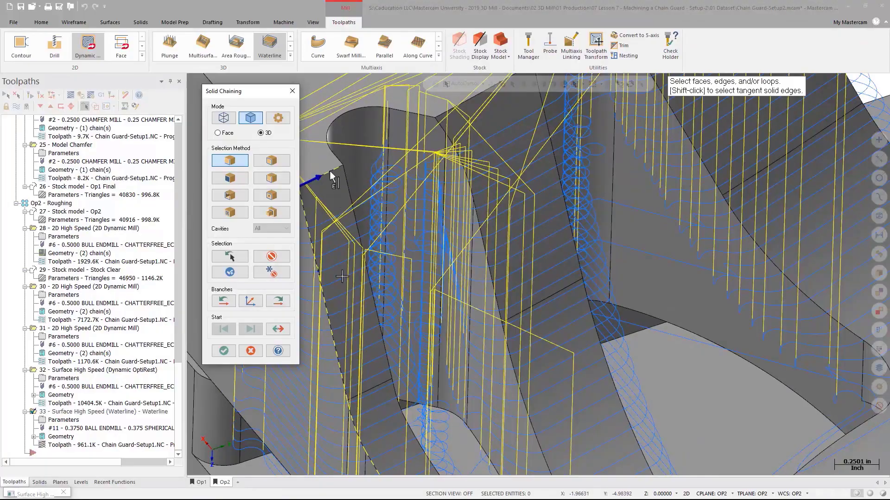
{"action": "scroll", "coordinate": [361, 259], "scroll_direction": "down", "scroll_amount": 2}
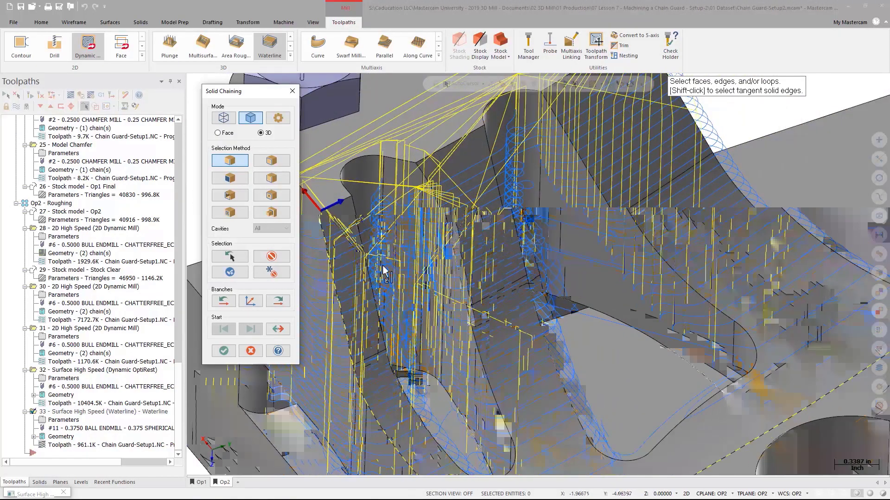
{"action": "left_click", "coordinate": [250, 303]}
{"action": "left_click", "coordinate": [277, 303]}
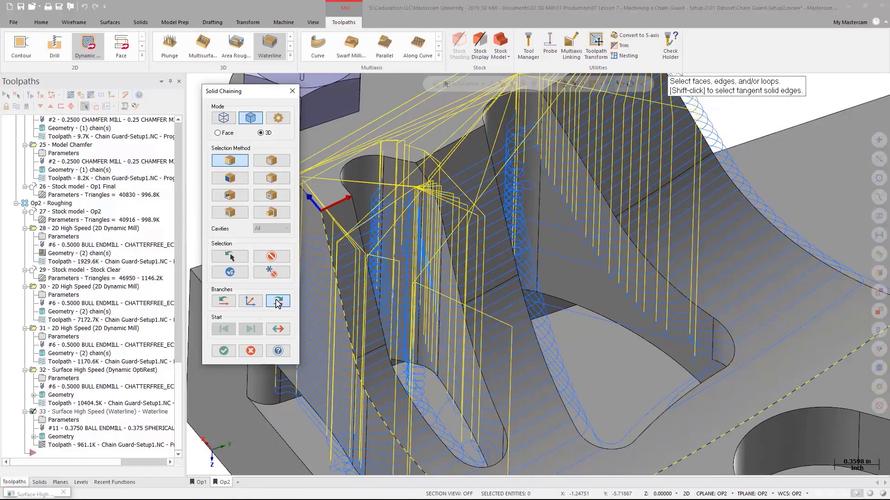
{"action": "left_click", "coordinate": [277, 303]}
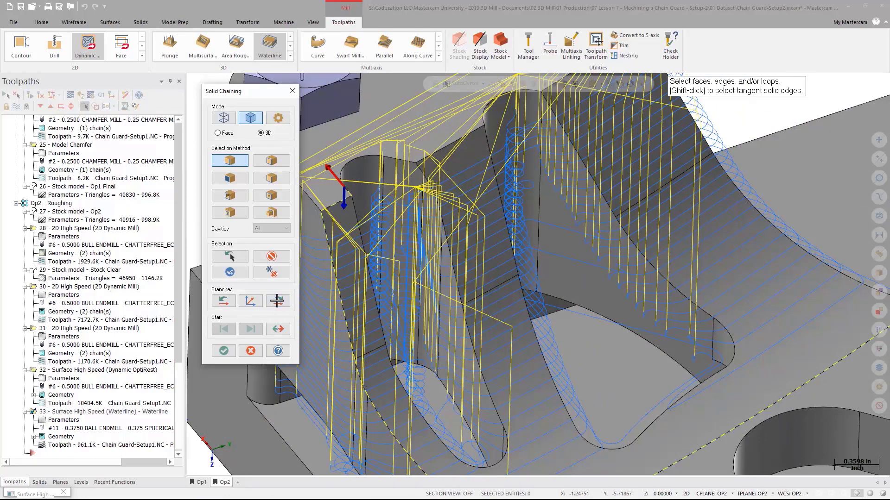
{"action": "left_click", "coordinate": [277, 302]}
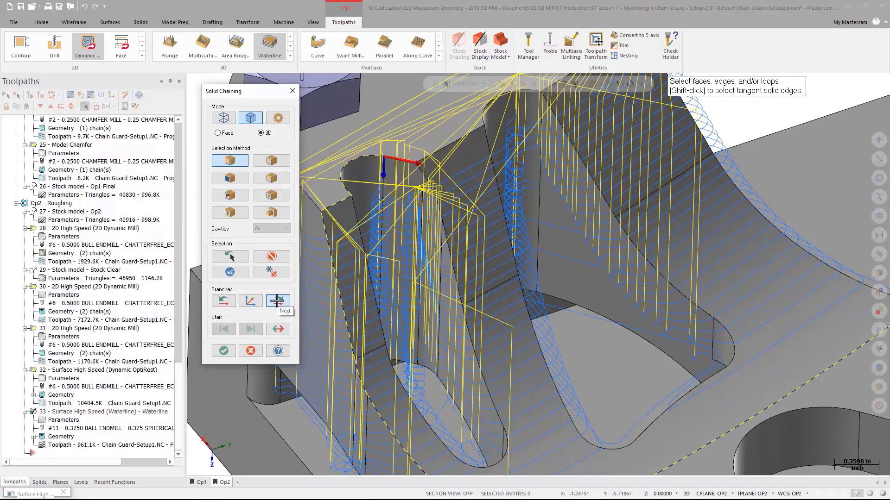
{"action": "middle_click_drag", "start_coordinate": [628, 220], "coordinate": [464, 235]}
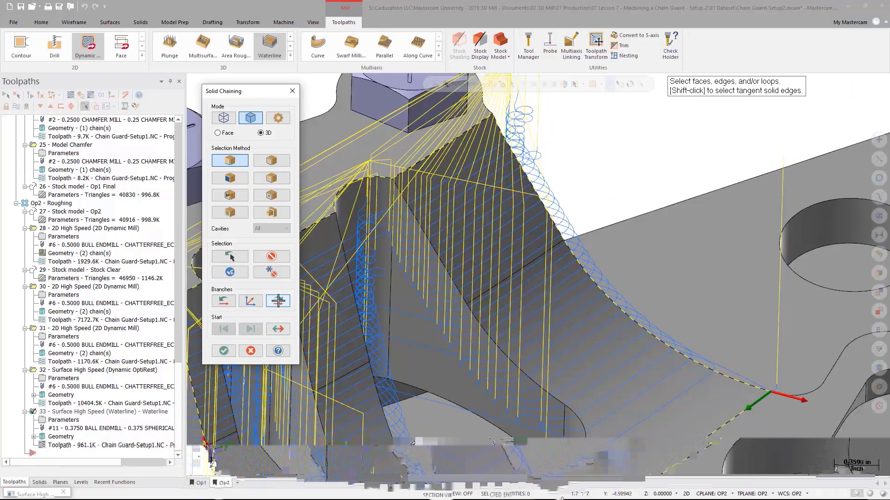
{"action": "left_click", "coordinate": [250, 352]}
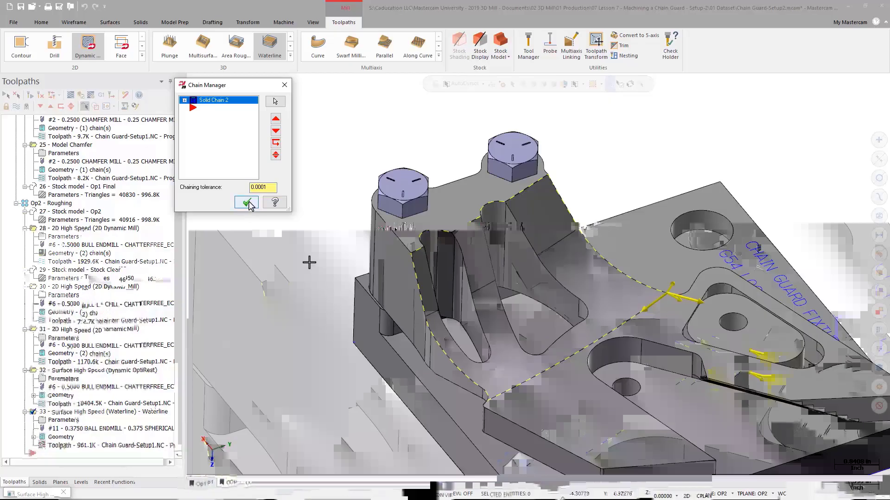
{"action": "left_click", "coordinate": [249, 203]}
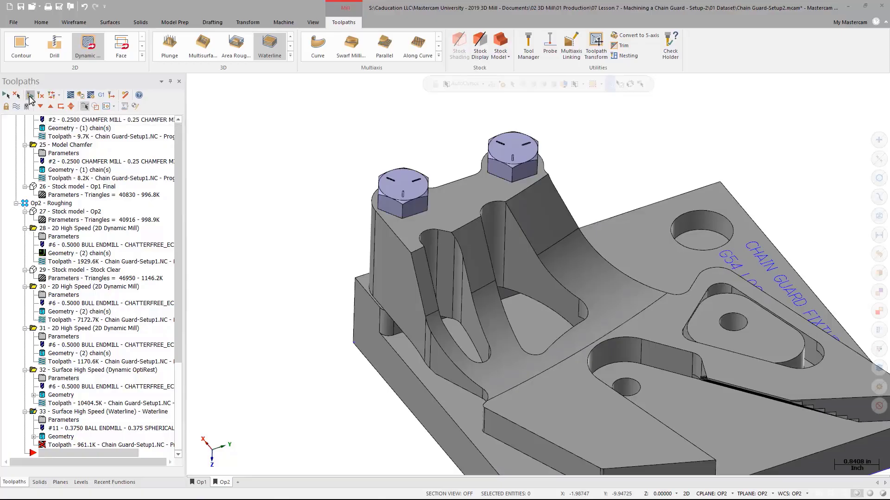
- Regenerate the dirty Waterline toolpath and inspect it around the walls
{"action": "left_click", "coordinate": [30, 96]}
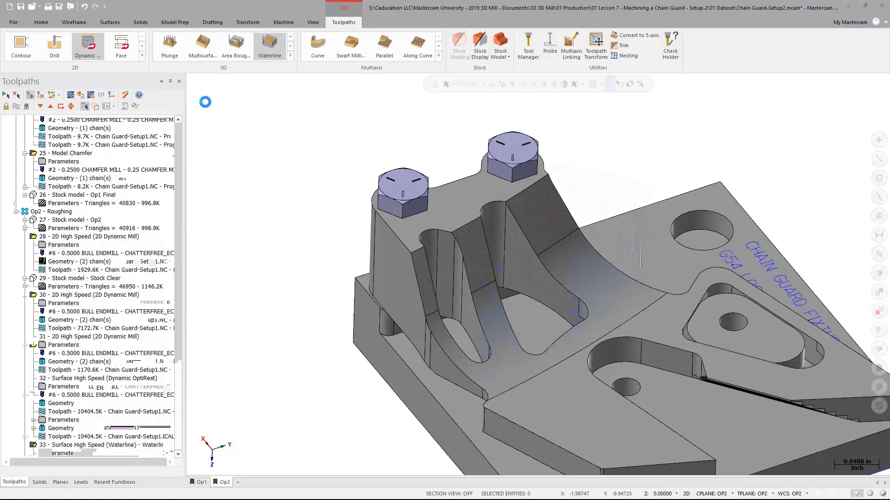
{"action": "mouse_move", "coordinate": [489, 315]}
{"action": "middle_mouse_down"}
{"action": "mouse_move", "coordinate": [440, 305]}
{"action": "mouse_move", "coordinate": [357, 340]}
{"action": "mouse_move", "coordinate": [381, 330]}
{"action": "mouse_move", "coordinate": [398, 258]}
{"action": "middle_mouse_up"}
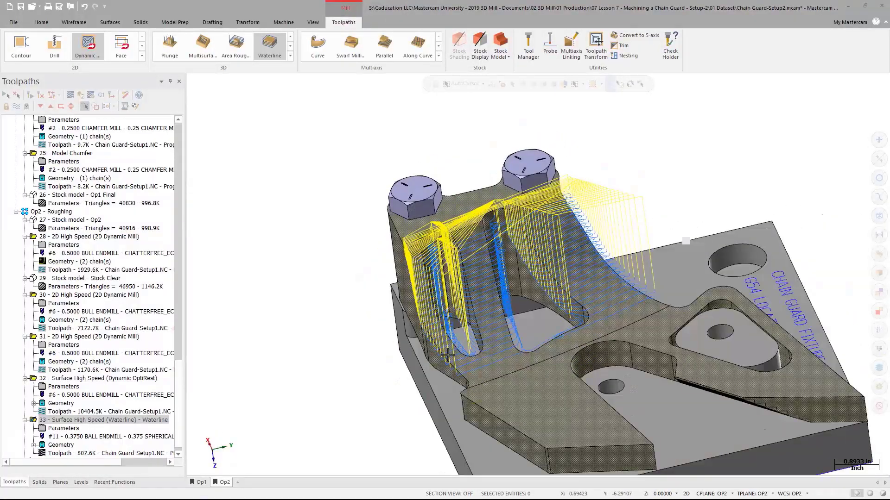
{"action": "scroll", "coordinate": [493, 239], "scroll_direction": "up", "scroll_amount": 5}
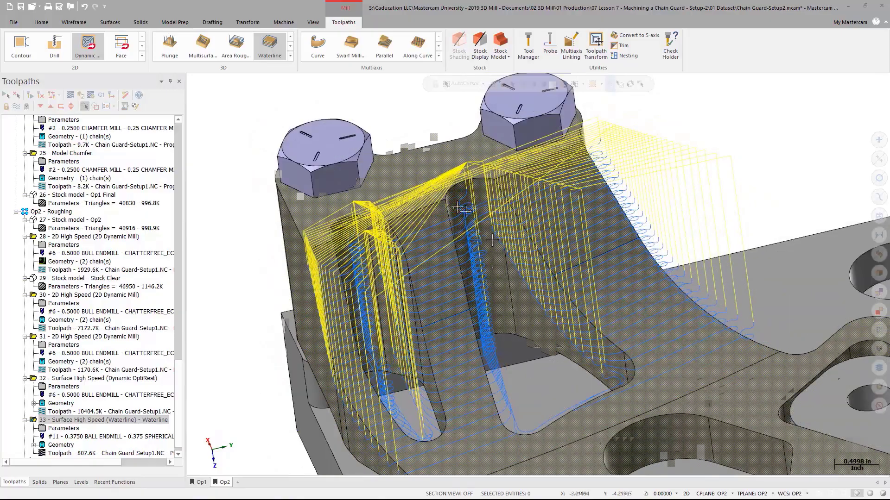
{"action": "scroll", "coordinate": [492, 239], "scroll_direction": "up", "scroll_amount": 1}
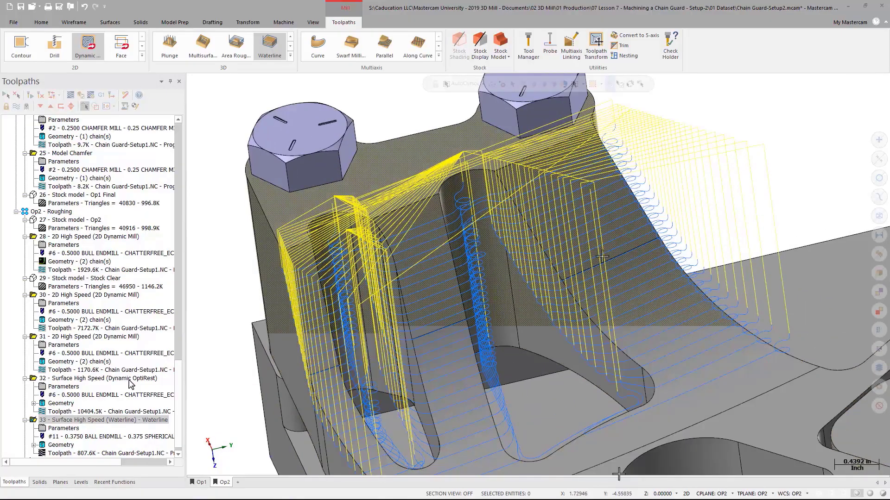
- Reopen the Waterline parameters, remove the boundary chain and start a new solid chain from the wall's lower edge
{"action": "left_click", "coordinate": [60, 429]}
{"action": "left_click", "coordinate": [304, 90]}
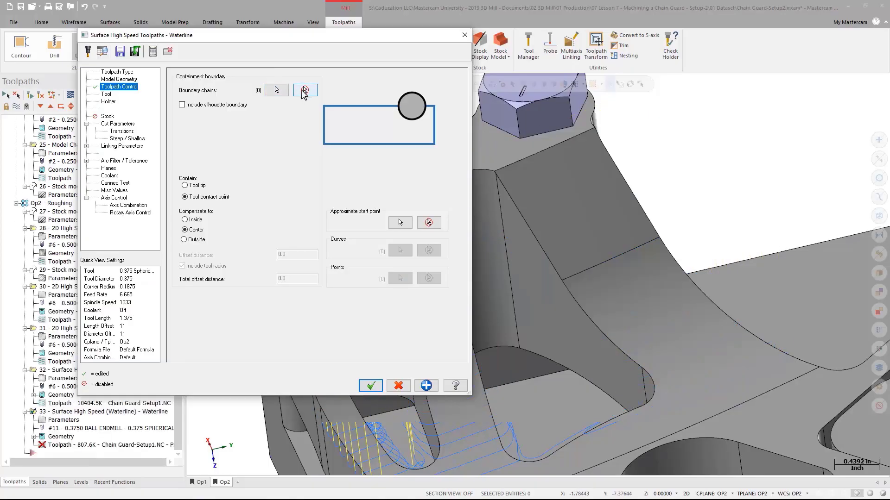
{"action": "left_click", "coordinate": [276, 90]}
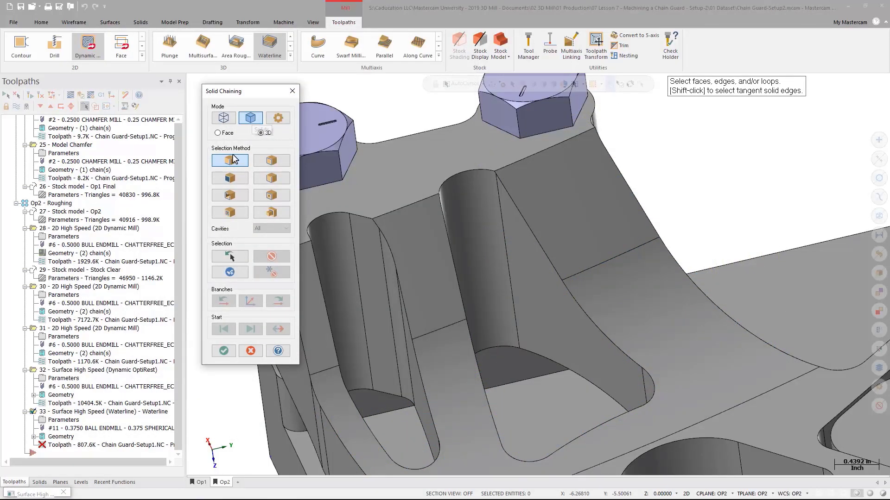
{"action": "left_click", "coordinate": [650, 390]}
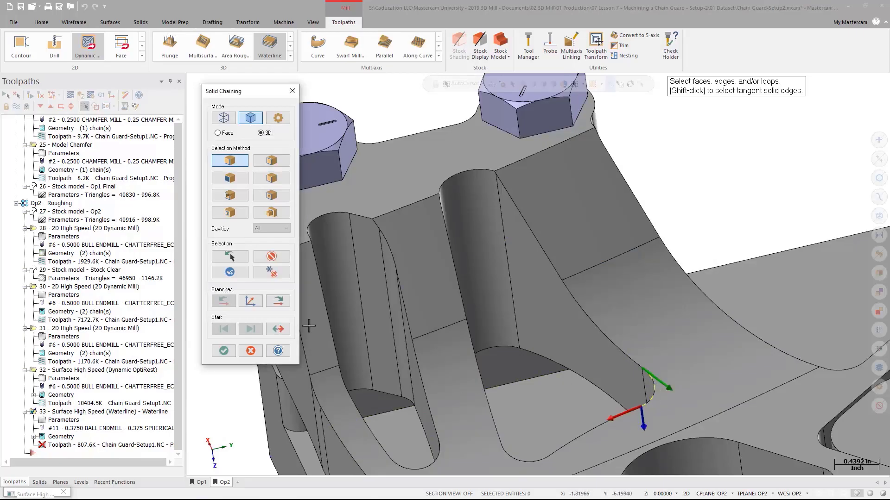
- Step the boundary chain through its next branches along the lower edges of the curved walls
{"action": "left_click", "coordinate": [278, 304]}
{"action": "left_click", "coordinate": [278, 304]}
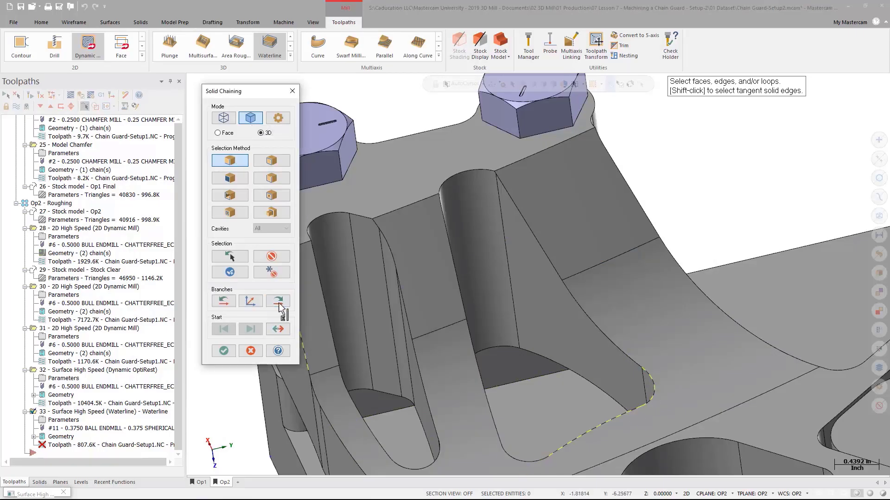
{"action": "left_click", "coordinate": [278, 304]}
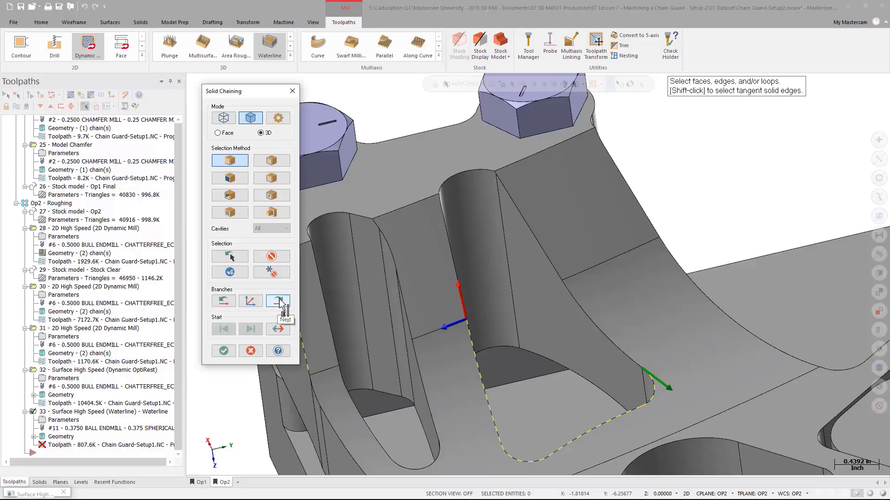
{"action": "left_click", "coordinate": [279, 301]}
{"action": "left_click", "coordinate": [278, 302]}
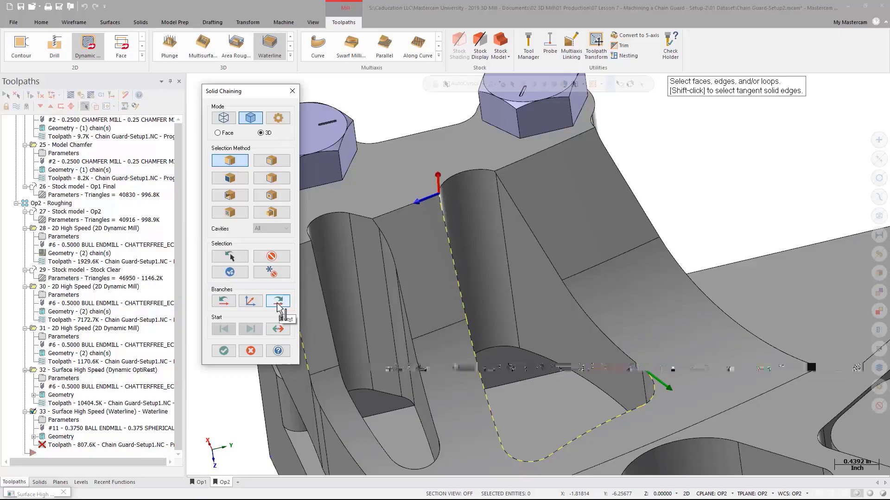
{"action": "left_click", "coordinate": [279, 304]}
{"action": "left_click", "coordinate": [279, 302]}
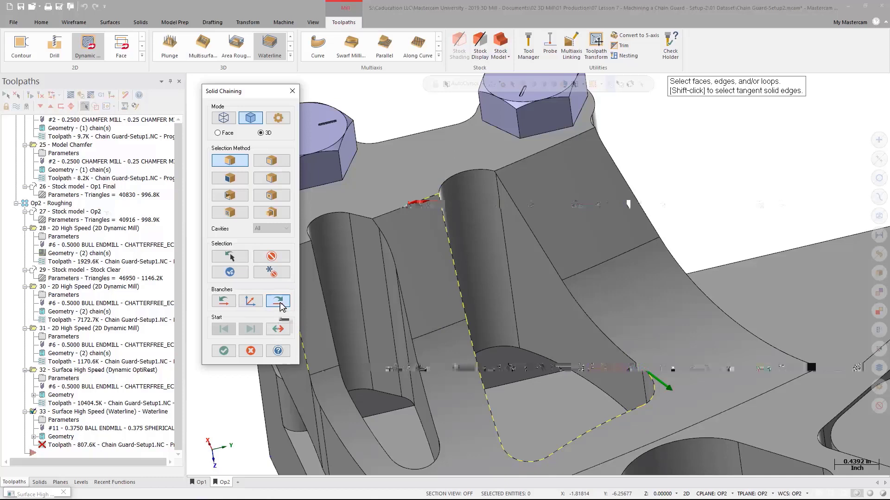
{"action": "left_click", "coordinate": [279, 301]}
{"action": "left_click", "coordinate": [279, 301]}
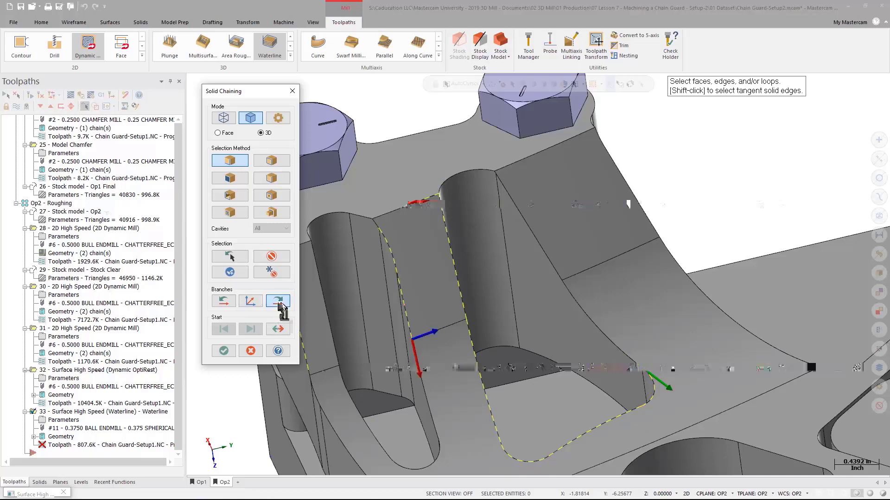
{"action": "left_click", "coordinate": [279, 302]}
{"action": "left_click", "coordinate": [279, 301]}
{"action": "left_click", "coordinate": [279, 303]}
{"action": "left_click", "coordinate": [279, 302]}
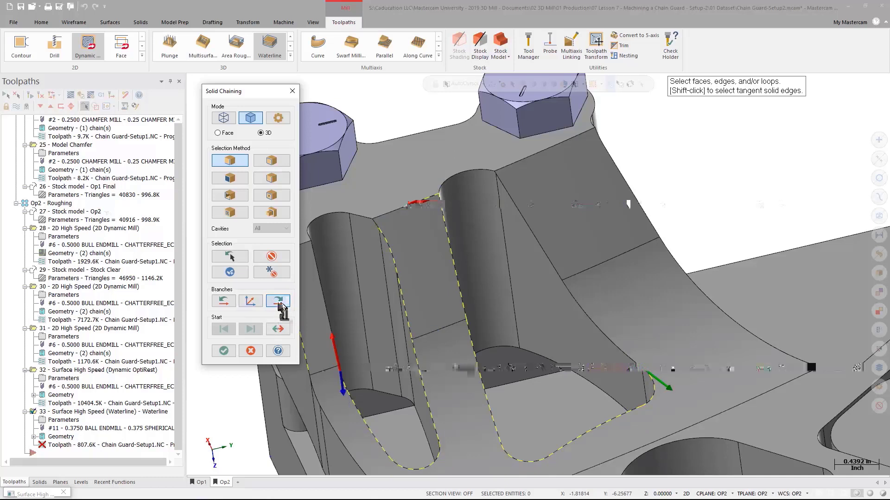
{"action": "left_click", "coordinate": [279, 302]}
{"action": "left_click", "coordinate": [279, 302]}
- Continue the boundary chain with next and adjusted branches around the pocket's lower edges
{"action": "middle_click_drag", "start_coordinate": [350, 333], "coordinate": [514, 282]}
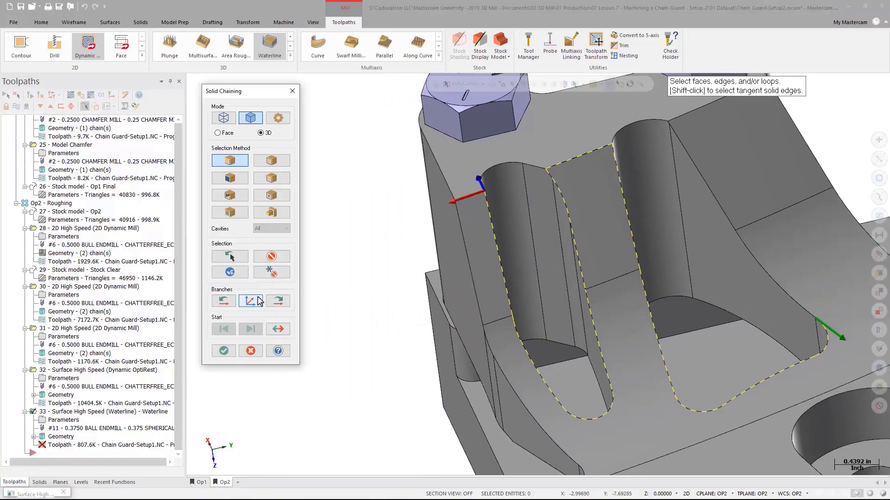
{"action": "left_click", "coordinate": [278, 302]}
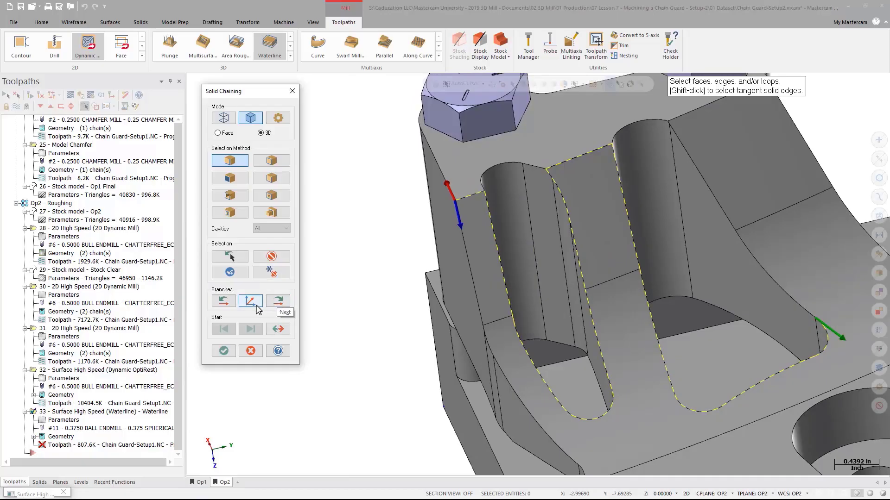
{"action": "left_click", "coordinate": [253, 304]}
{"action": "left_click", "coordinate": [284, 304]}
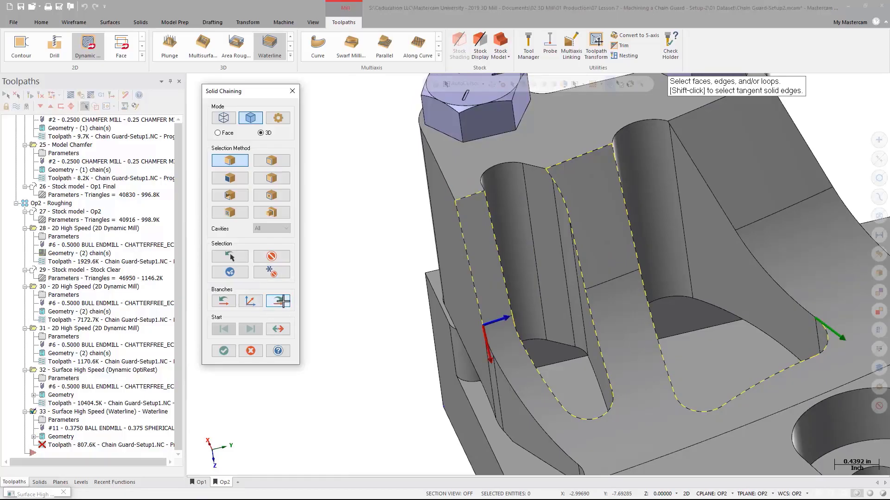
{"action": "left_click", "coordinate": [283, 303]}
{"action": "left_click", "coordinate": [284, 301]}
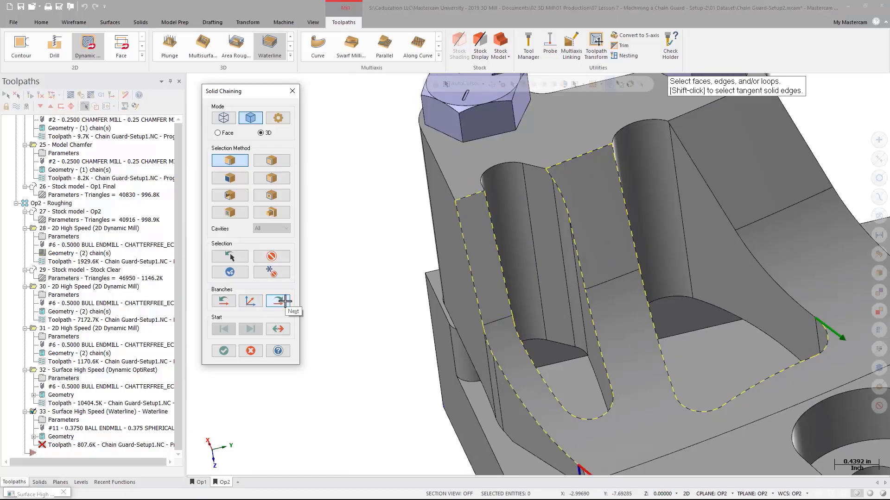
- Adjust and advance the boundary chain branches along the part's edge beyond the walls
{"action": "middle_click_drag", "start_coordinate": [563, 335], "coordinate": [504, 181]}
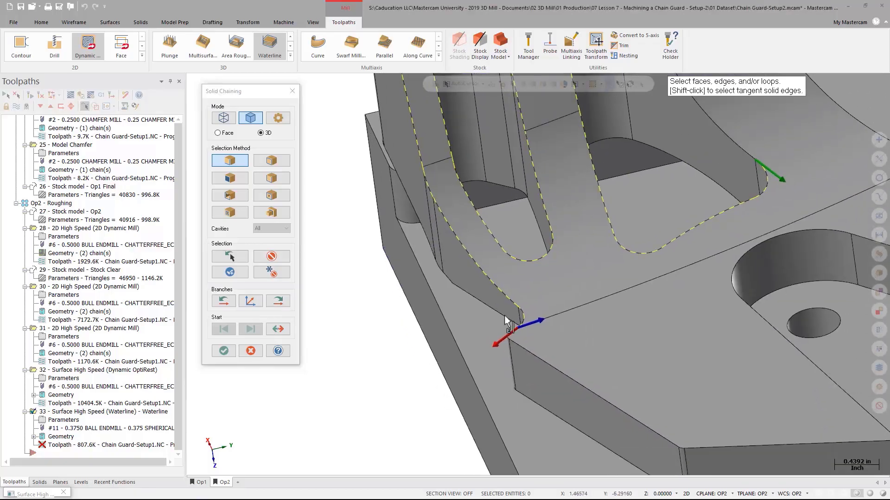
{"action": "left_click", "coordinate": [251, 302]}
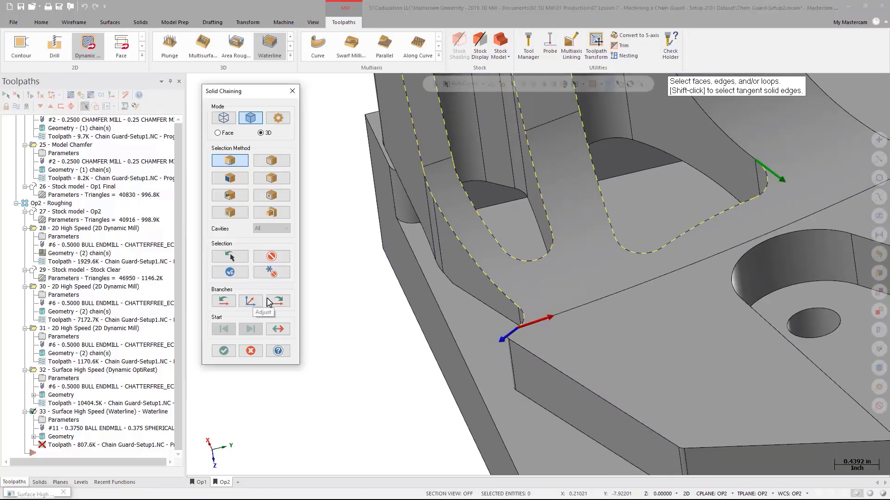
{"action": "middle_click_drag", "start_coordinate": [640, 269], "coordinate": [437, 338]}
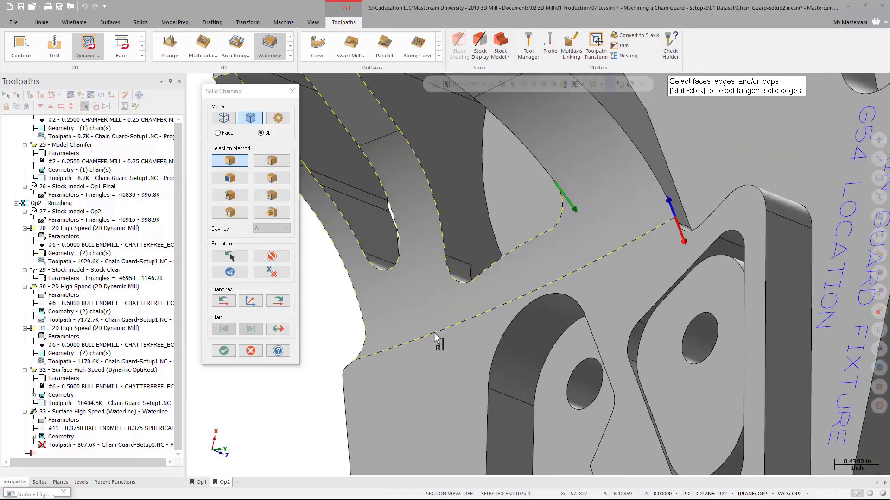
{"action": "left_click", "coordinate": [250, 301]}
{"action": "middle_click_drag", "start_coordinate": [413, 294], "coordinate": [536, 258]}
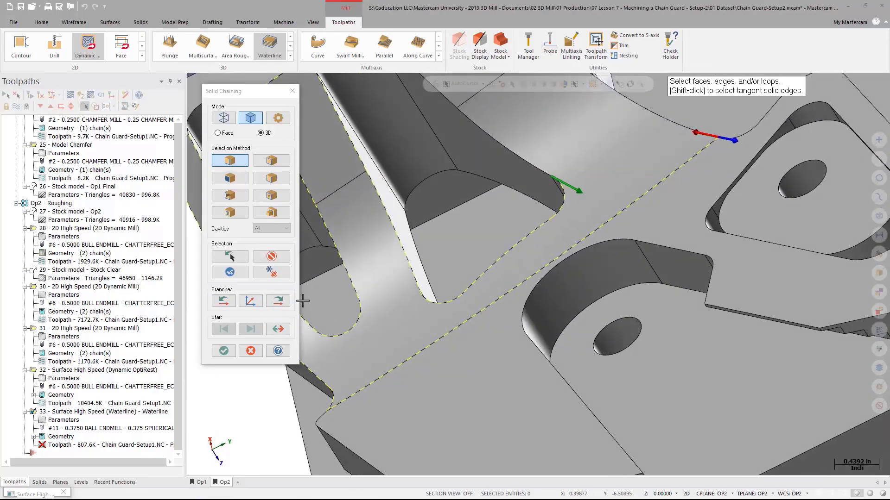
{"action": "left_click", "coordinate": [278, 301]}
{"action": "middle_click_drag", "start_coordinate": [483, 252], "coordinate": [578, 403]}
{"action": "left_click", "coordinate": [279, 301]}
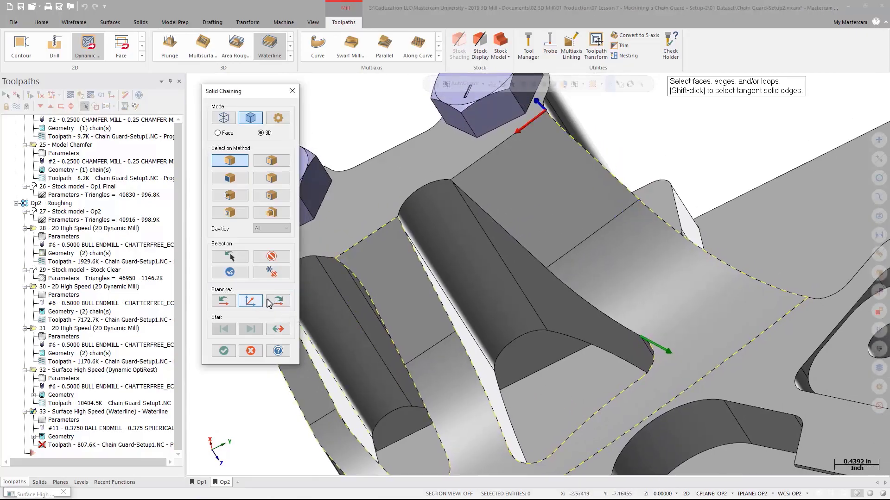
- Finish stepping the boundary chain across the upper wall edges and accept the chain
{"action": "left_click", "coordinate": [278, 301]}
{"action": "left_click", "coordinate": [252, 301]}
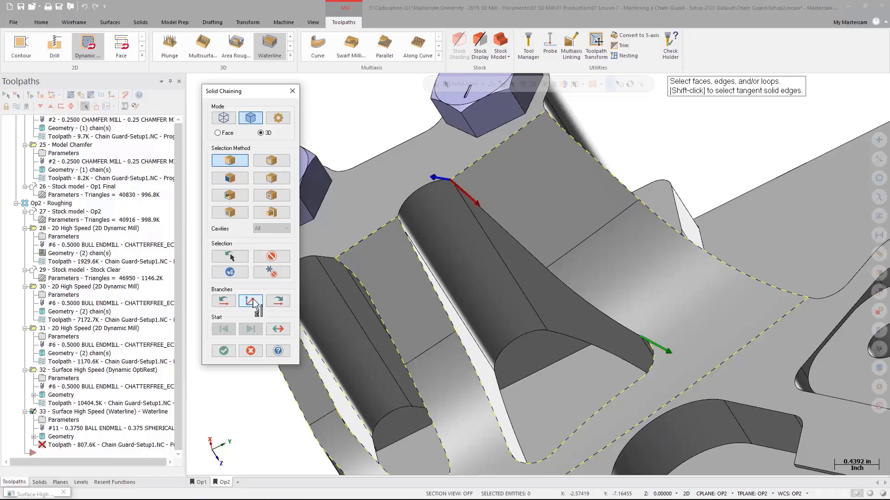
{"action": "left_click", "coordinate": [278, 301]}
{"action": "left_click", "coordinate": [278, 301]}
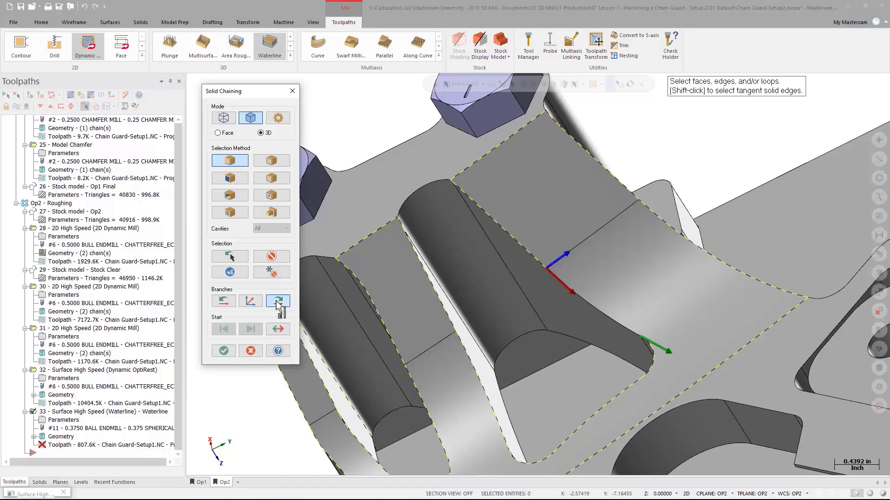
{"action": "left_click", "coordinate": [278, 301]}
{"action": "middle_click_drag", "start_coordinate": [550, 323], "coordinate": [577, 316]}
{"action": "left_click", "coordinate": [233, 350]}
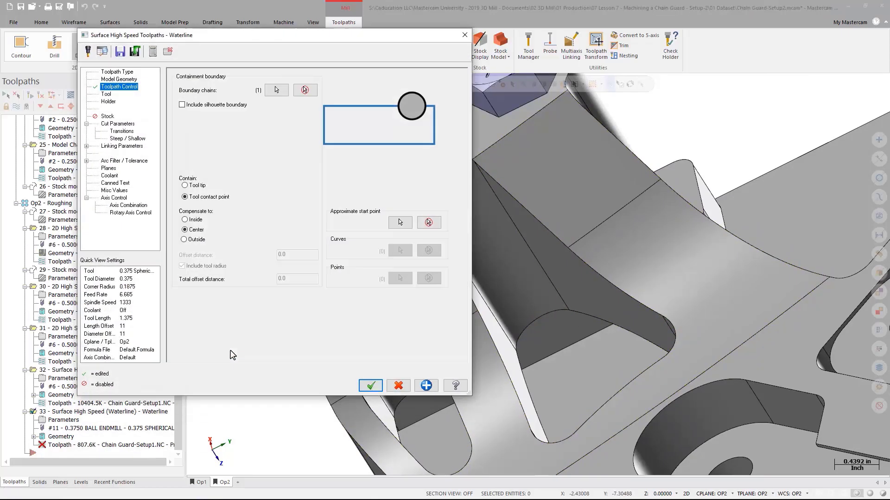
- Accept the Waterline parameters and inspect the regenerated toolpath closely along the walls
{"action": "left_click", "coordinate": [371, 385]}
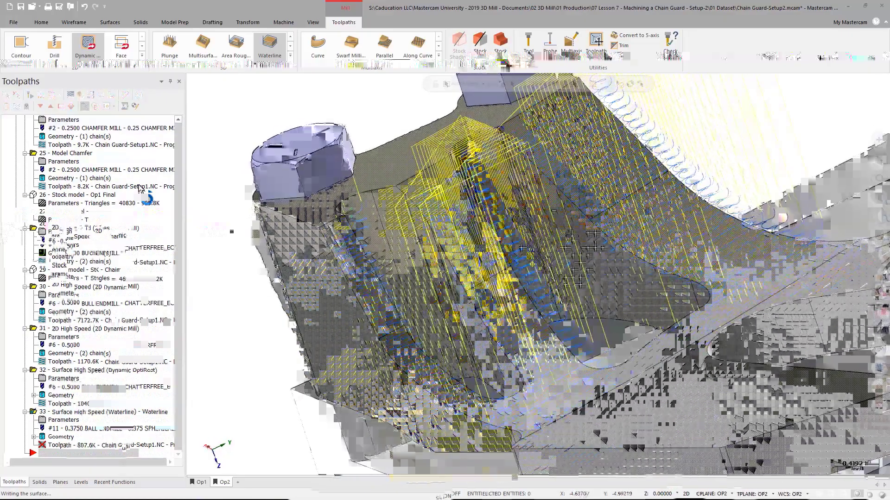
{"action": "mouse_move", "coordinate": [573, 236]}
{"action": "middle_mouse_down"}
{"action": "mouse_move", "coordinate": [574, 274]}
{"action": "mouse_move", "coordinate": [528, 223]}
{"action": "mouse_move", "coordinate": [521, 231]}
{"action": "mouse_move", "coordinate": [532, 254]}
{"action": "mouse_move", "coordinate": [511, 244]}
{"action": "mouse_move", "coordinate": [518, 277]}
{"action": "mouse_move", "coordinate": [491, 238]}
{"action": "middle_mouse_up"}
{"action": "scroll", "coordinate": [519, 250], "scroll_direction": "up", "scroll_amount": 4}
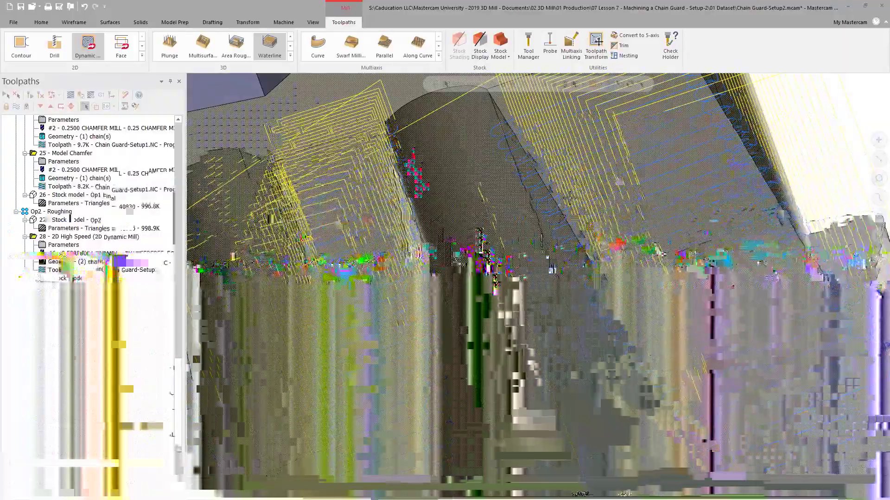
{"action": "mouse_move", "coordinate": [576, 211]}
{"action": "middle_mouse_down"}
{"action": "mouse_move", "coordinate": [583, 222]}
{"action": "mouse_move", "coordinate": [523, 144]}
{"action": "middle_mouse_up"}
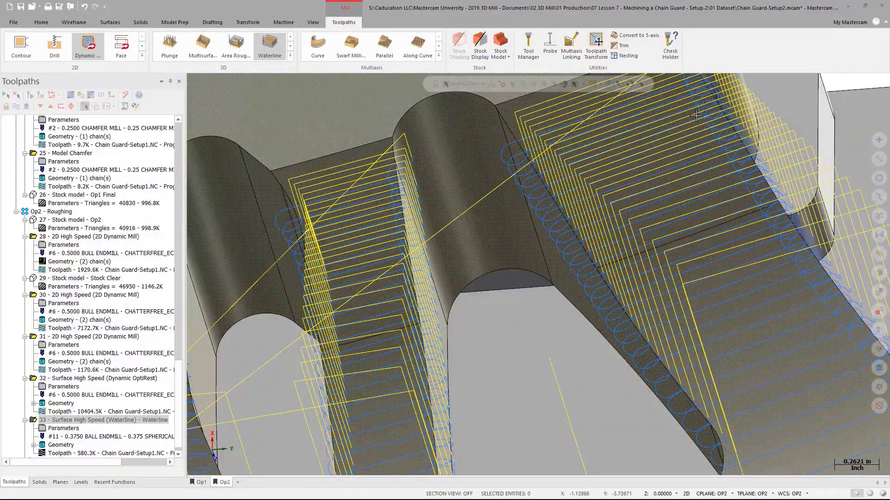
{"action": "middle_click_drag", "start_coordinate": [628, 236], "coordinate": [628, 172]}
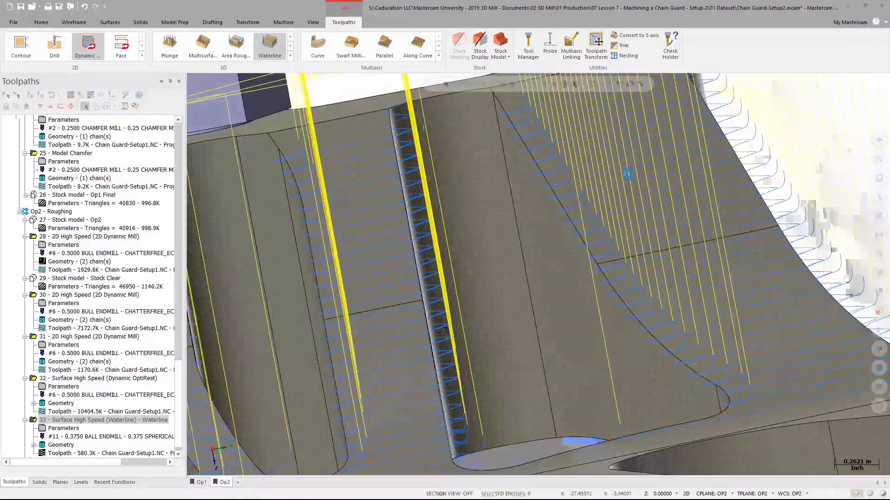
{"action": "scroll", "coordinate": [616, 217], "scroll_direction": "down", "scroll_amount": 2}
{"action": "scroll", "coordinate": [615, 217], "scroll_direction": "down", "scroll_amount": 3}
{"action": "middle_click_drag", "start_coordinate": [615, 219], "coordinate": [621, 291]}
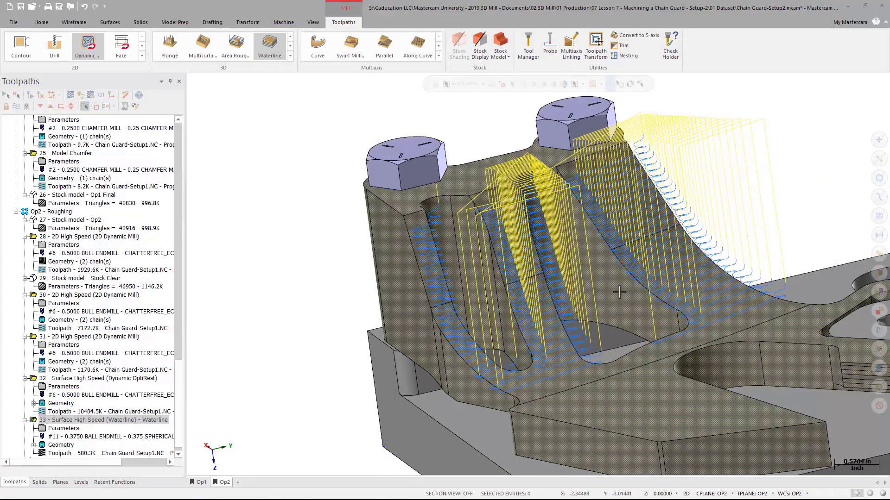
- Reopen the Waterline parameters, set boundary compensation to Outside and enable Add cuts in the cut parameters
{"action": "left_click", "coordinate": [74, 431]}
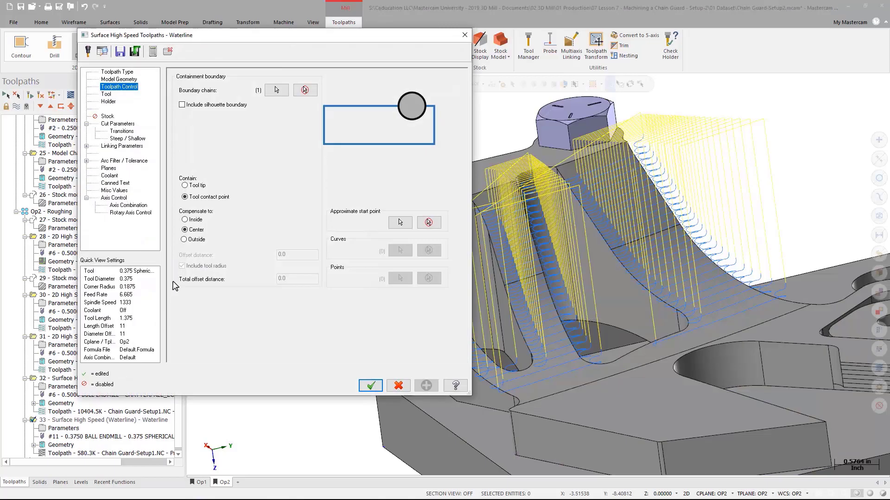
{"action": "left_click", "coordinate": [195, 241]}
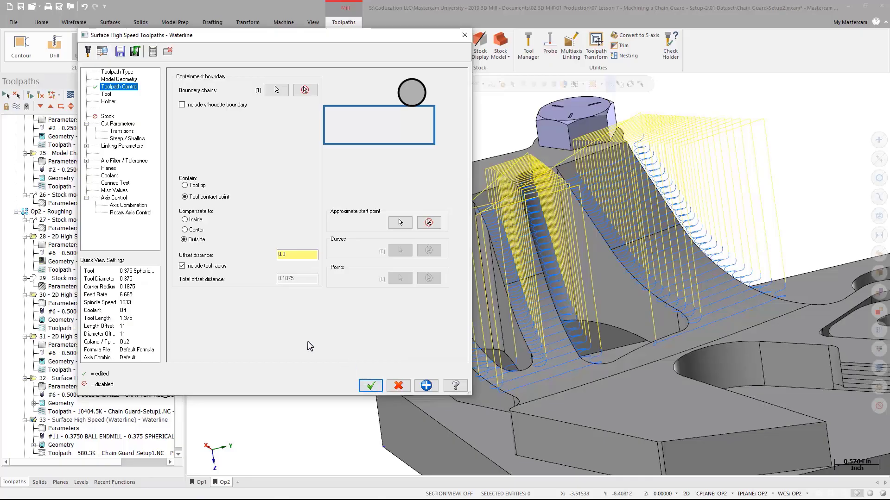
{"action": "left_click", "coordinate": [117, 124]}
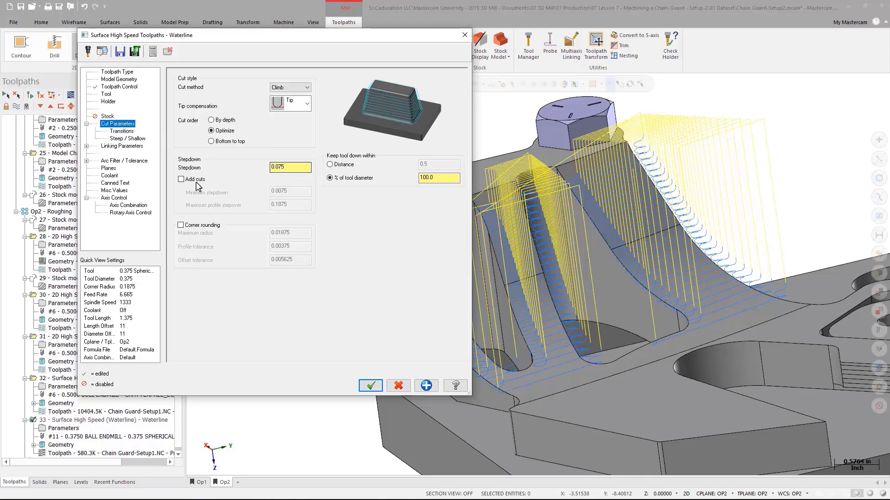
{"action": "left_click", "coordinate": [181, 180]}
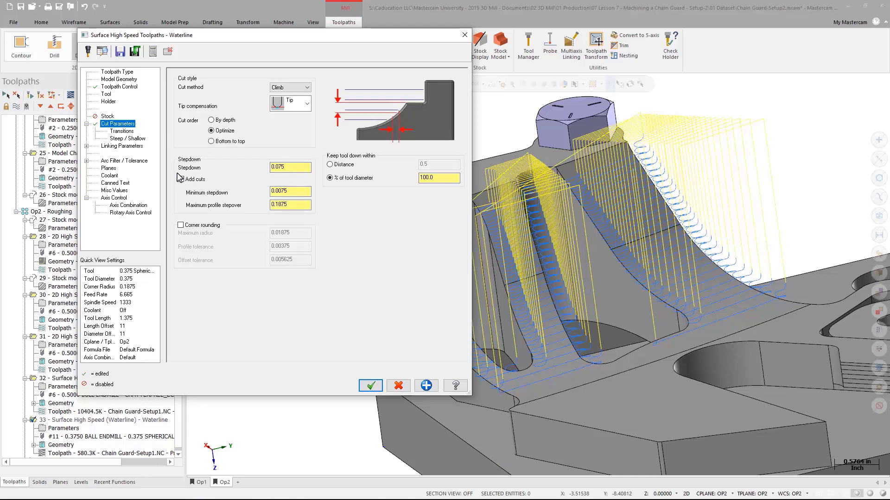
- Set the linking retract to Minimum Vertical Retract and accept the Waterline parameters
{"action": "left_click", "coordinate": [125, 161]}
{"action": "left_click", "coordinate": [131, 147]}
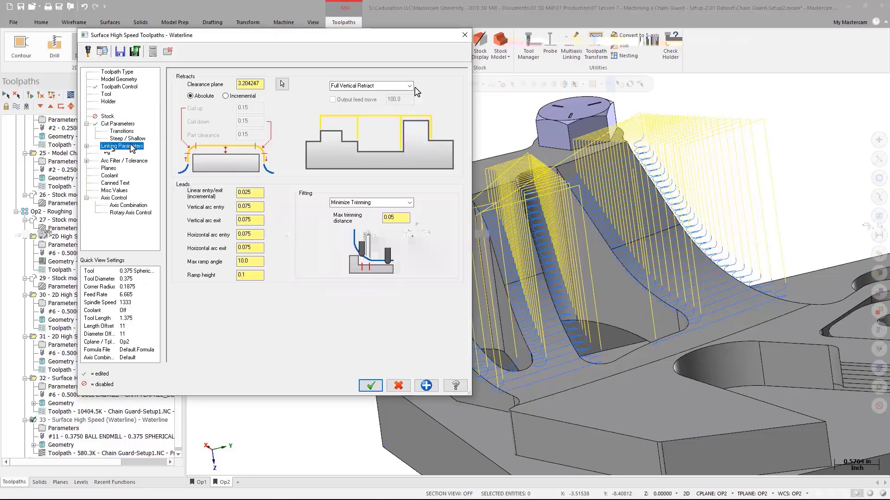
{"action": "left_click", "coordinate": [409, 86]}
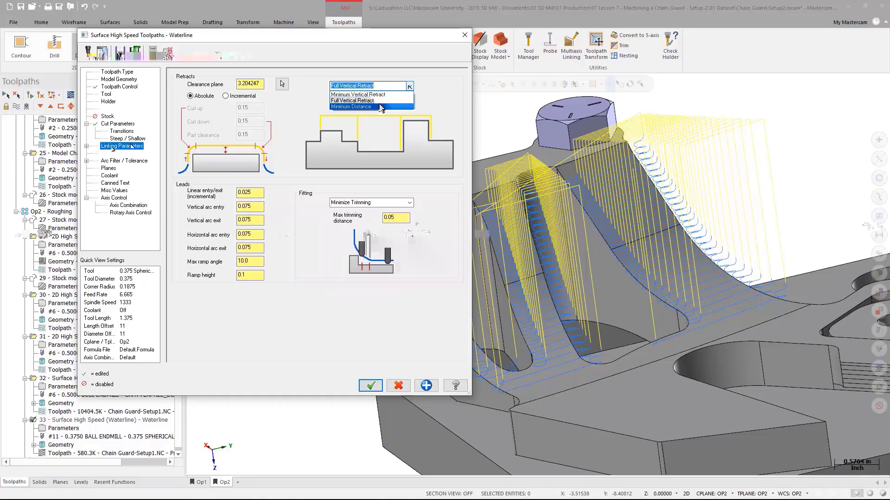
{"action": "left_click", "coordinate": [358, 95]}
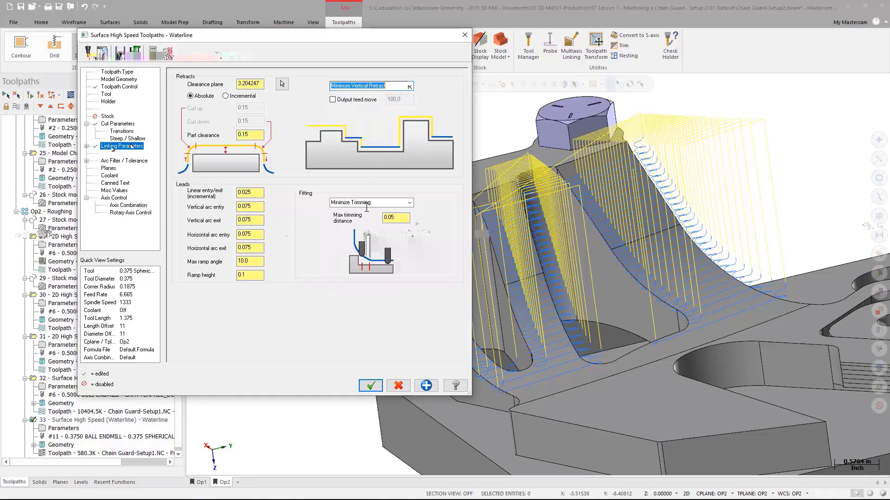
{"action": "left_click", "coordinate": [371, 386]}
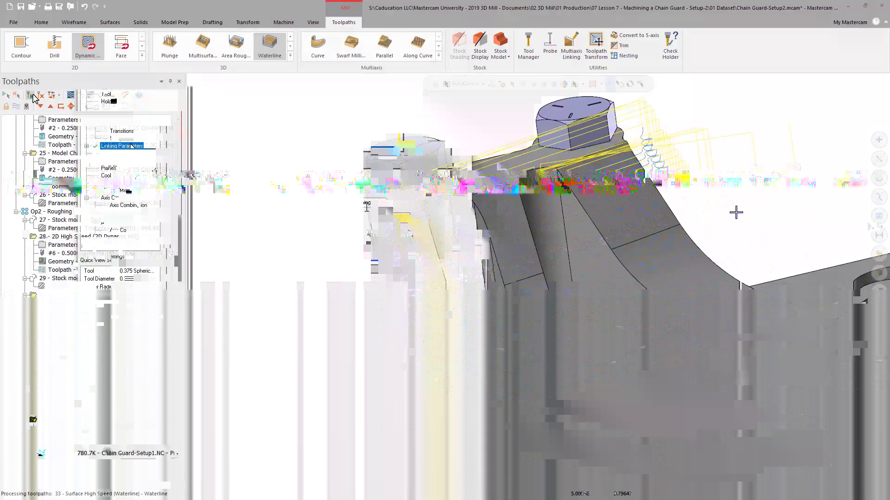
- Inspect the regenerated Waterline toolpath around the curved walls
{"action": "mouse_move", "coordinate": [679, 300]}
{"action": "middle_mouse_down"}
{"action": "mouse_move", "coordinate": [635, 322]}
{"action": "mouse_move", "coordinate": [549, 237]}
{"action": "mouse_move", "coordinate": [580, 280]}
{"action": "mouse_move", "coordinate": [572, 233]}
{"action": "mouse_move", "coordinate": [584, 241]}
{"action": "middle_mouse_up"}
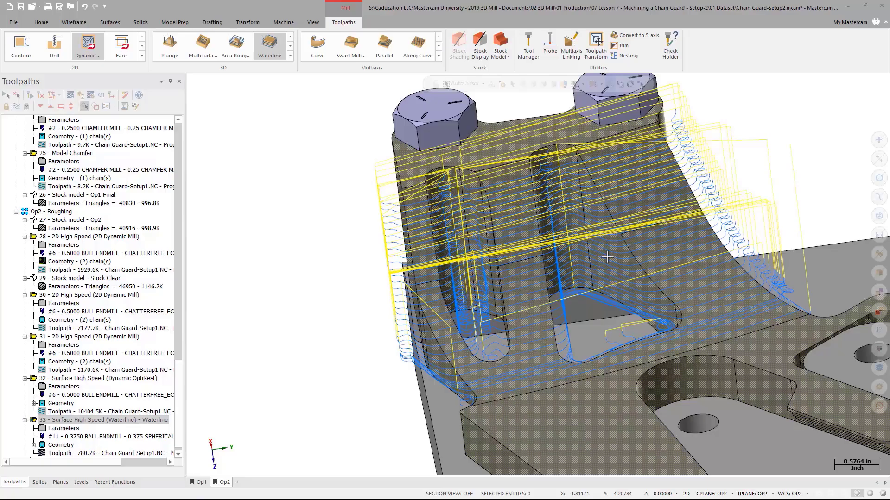
{"action": "scroll", "coordinate": [311, 255], "scroll_direction": "down", "scroll_amount": 5}
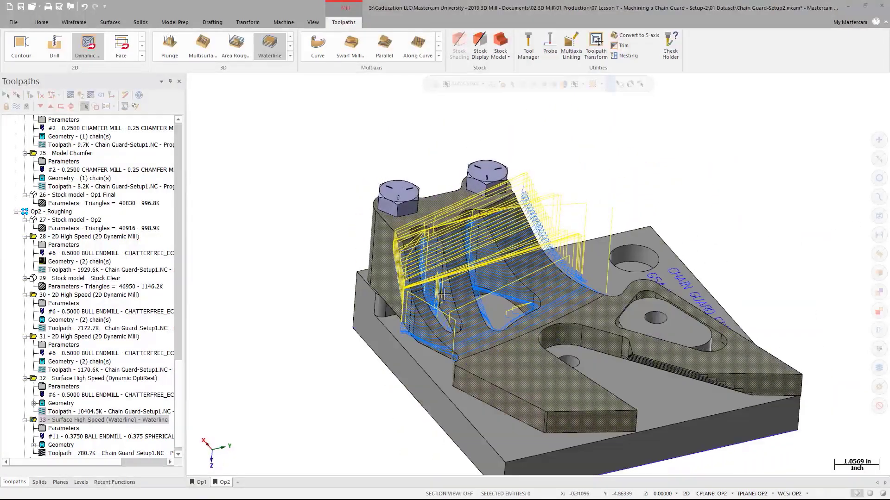
{"action": "scroll", "coordinate": [469, 248], "scroll_direction": "up", "scroll_amount": 3}
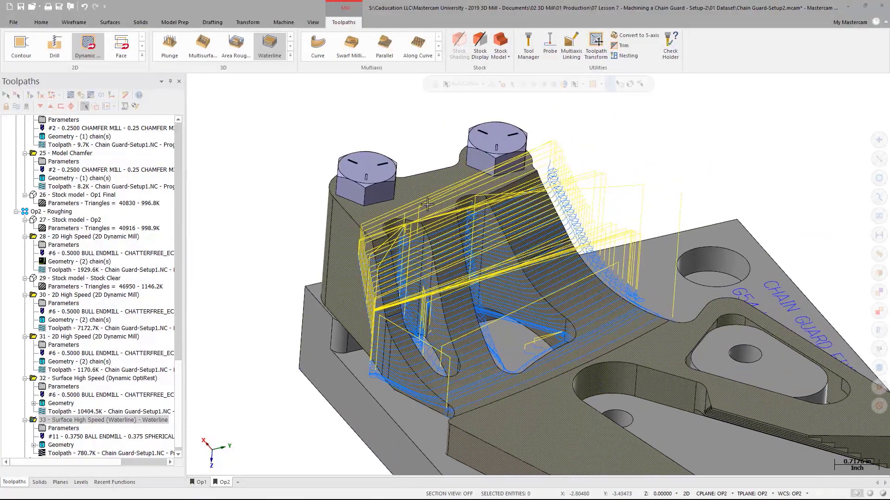
- Backplot the Waterline toolpath, scrubbing through its moves, and close the backplot
{"action": "left_click", "coordinate": [73, 95]}
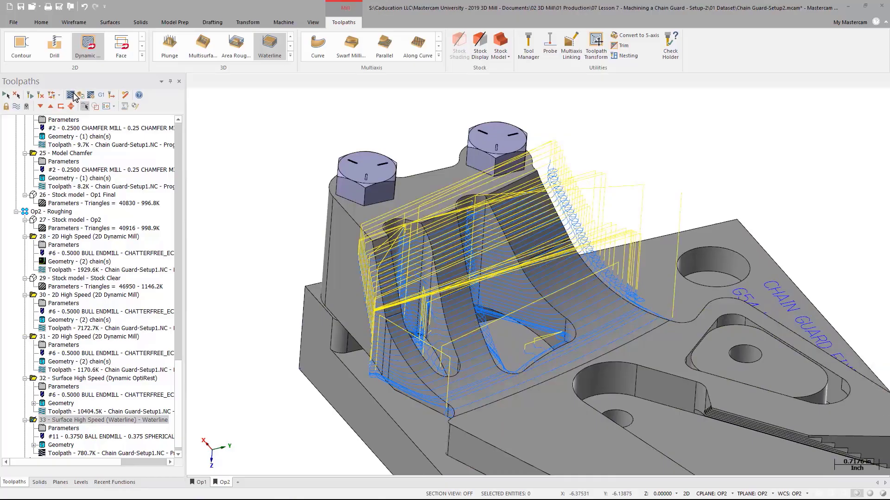
{"action": "mouse_move", "coordinate": [332, 82]}
{"action": "left_mouse_down"}
{"action": "mouse_move", "coordinate": [448, 69]}
{"action": "mouse_move", "coordinate": [759, 69]}
{"action": "left_mouse_up"}
{"action": "left_click_drag", "start_coordinate": [775, 68], "coordinate": [789, 68]}
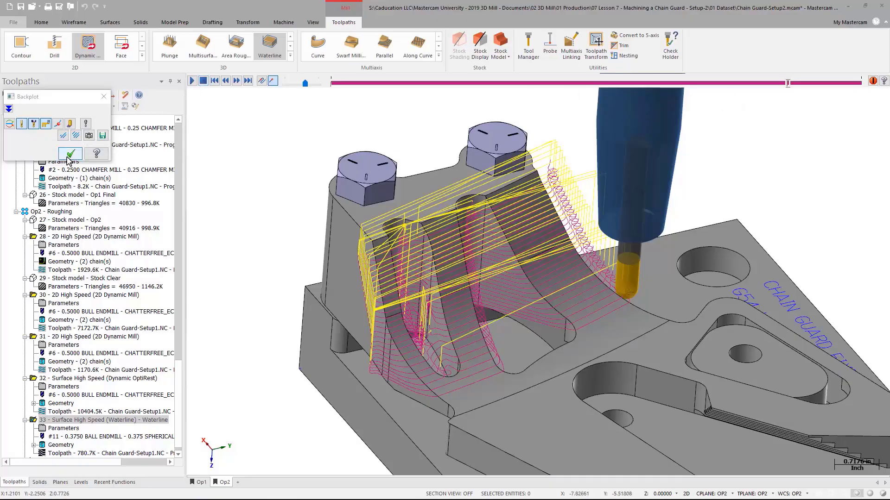
{"action": "left_click", "coordinate": [70, 153]}
{"action": "scroll", "coordinate": [250, 163], "scroll_direction": "down", "scroll_amount": 1}
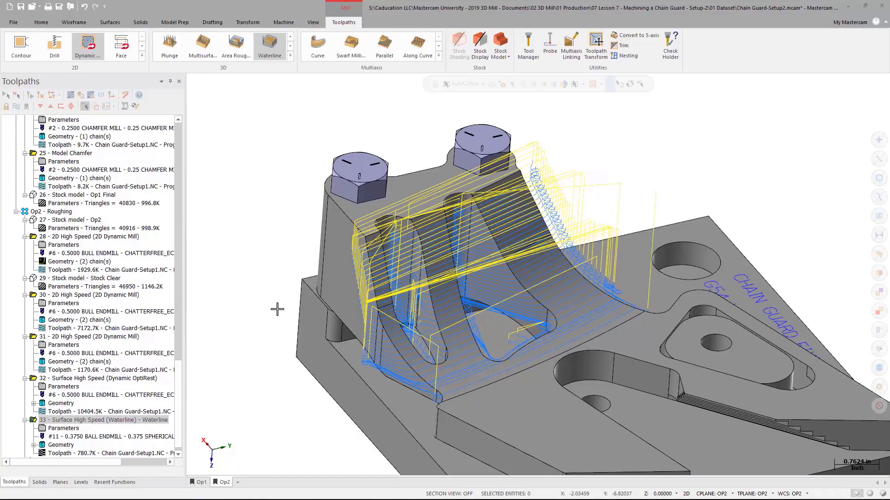
{"action": "left_click", "coordinate": [221, 483]}
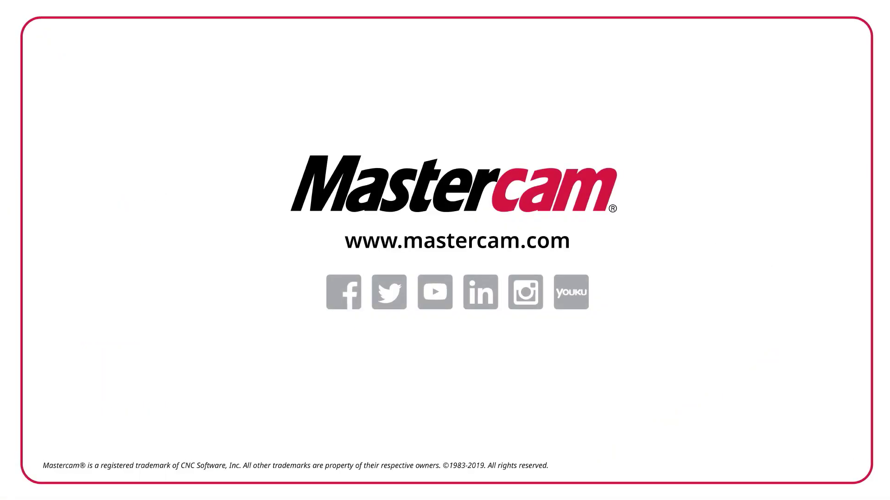